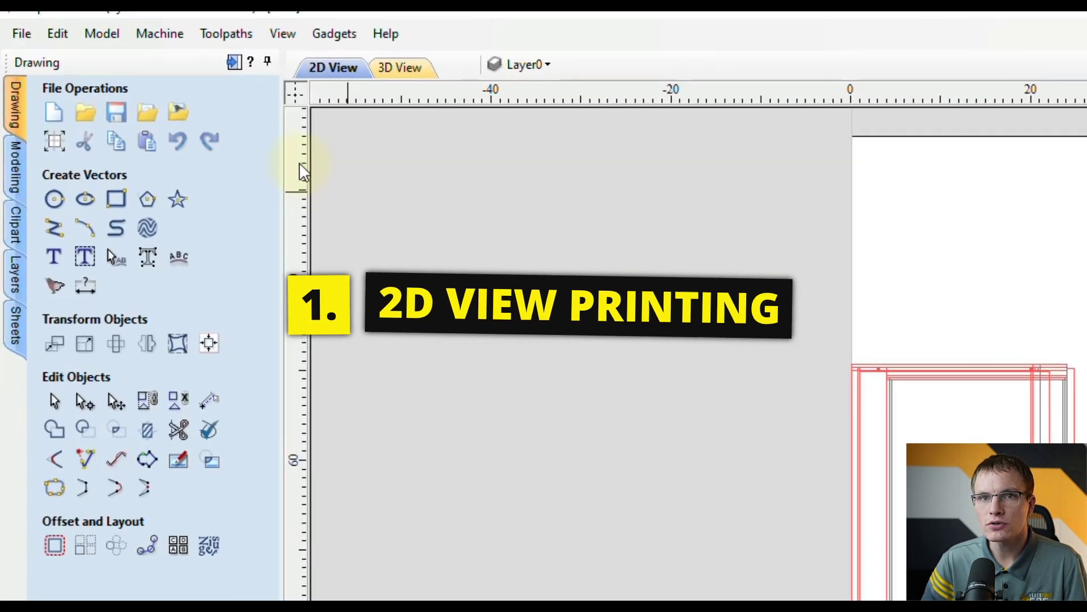
- Check the print setup's printer, paper size and orientation, and accept the settings
{"action": "left_click", "coordinate": [22, 34]}
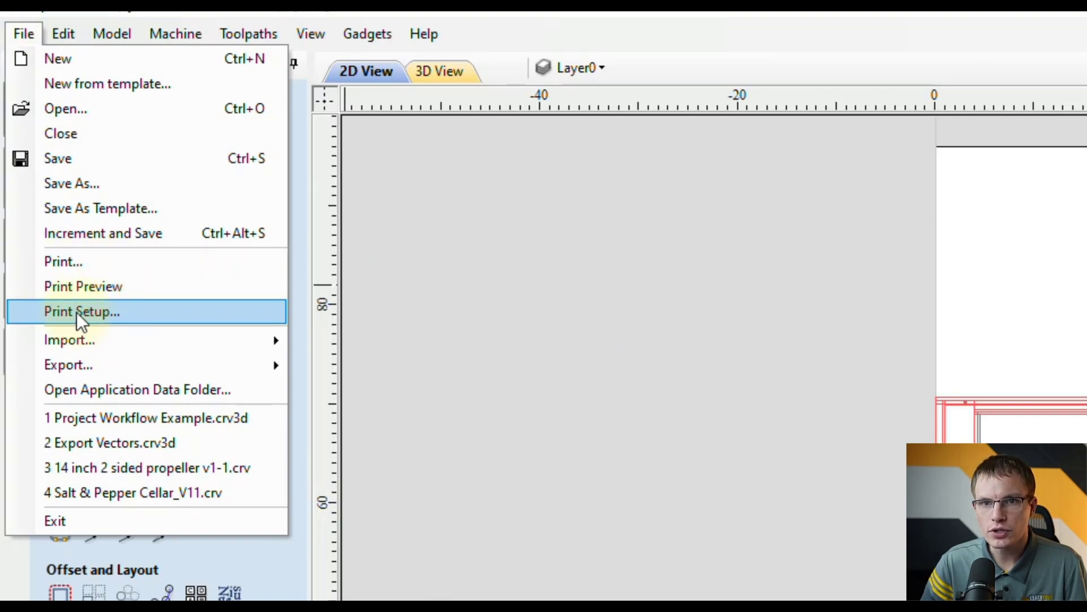
{"action": "left_click", "coordinate": [55, 311]}
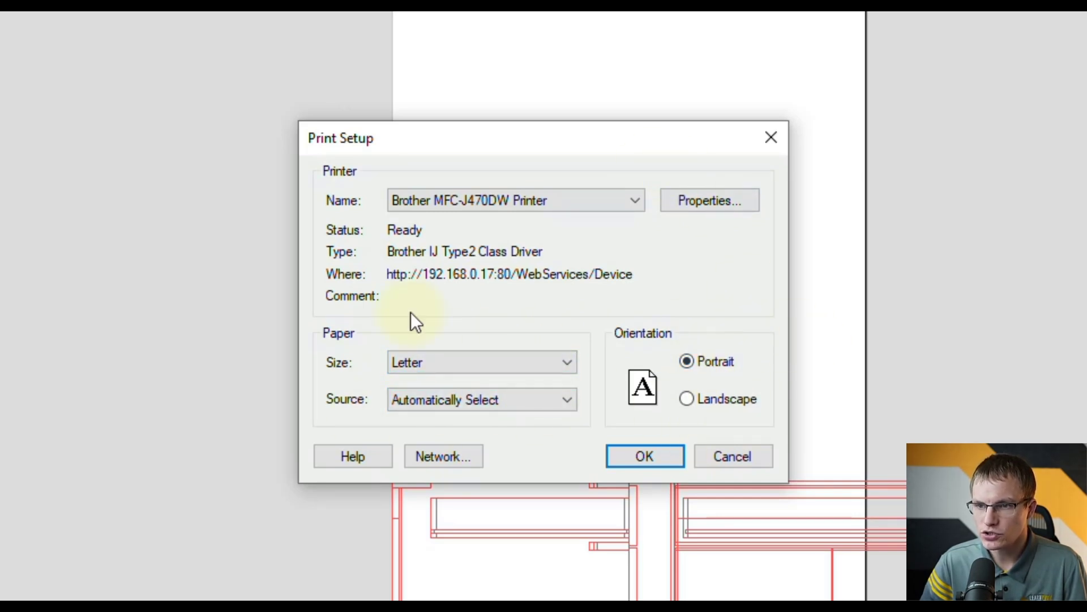
{"action": "left_click", "coordinate": [630, 456]}
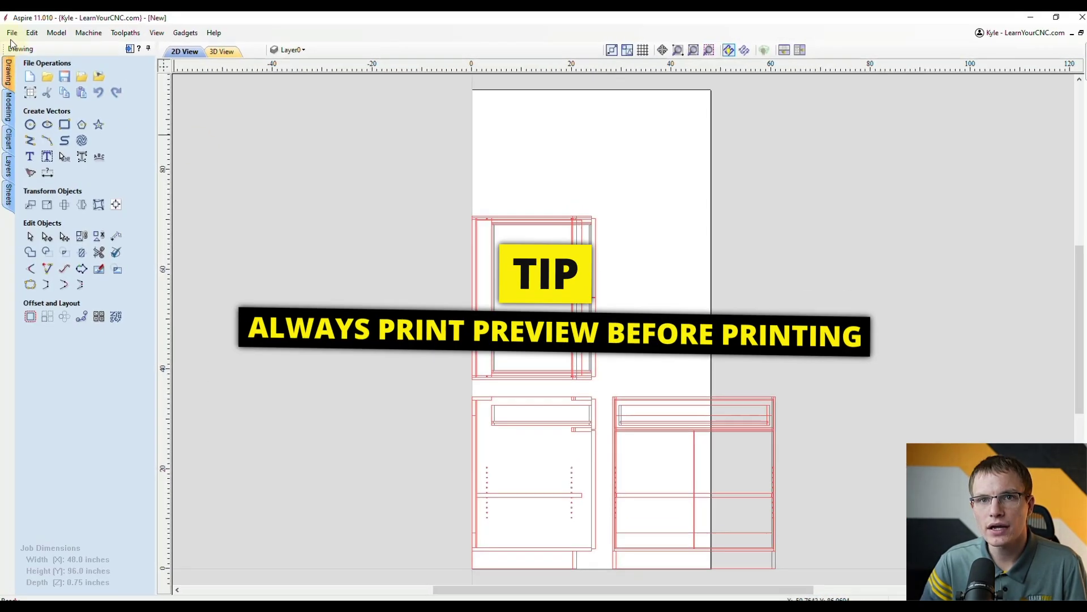
- Preview the printout of the 2D view with the whole sheet in sight, and leave the preview
{"action": "left_click", "coordinate": [11, 33]}
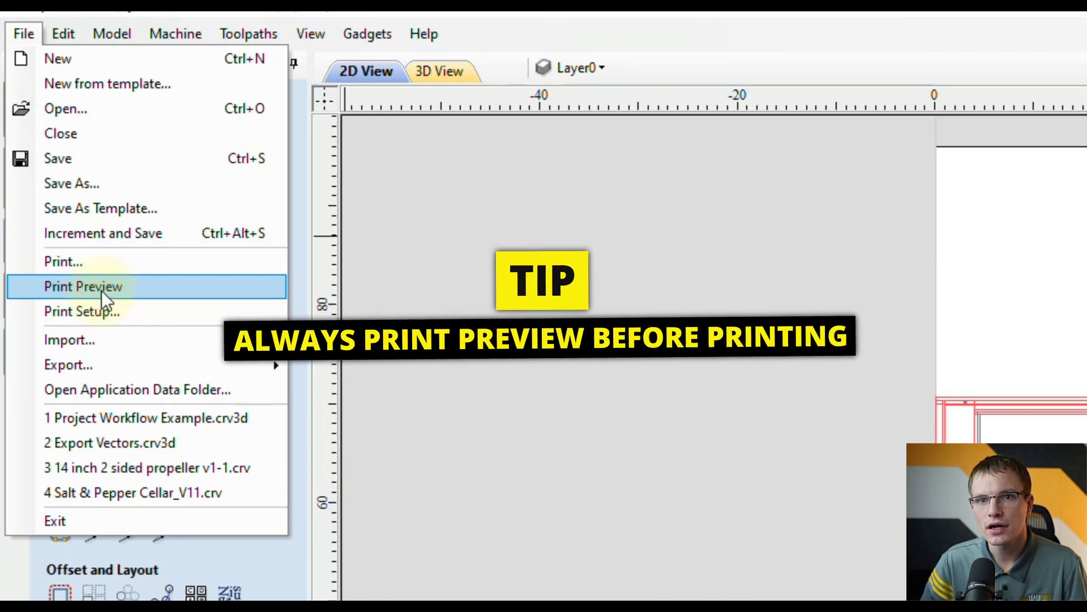
{"action": "left_click", "coordinate": [88, 287]}
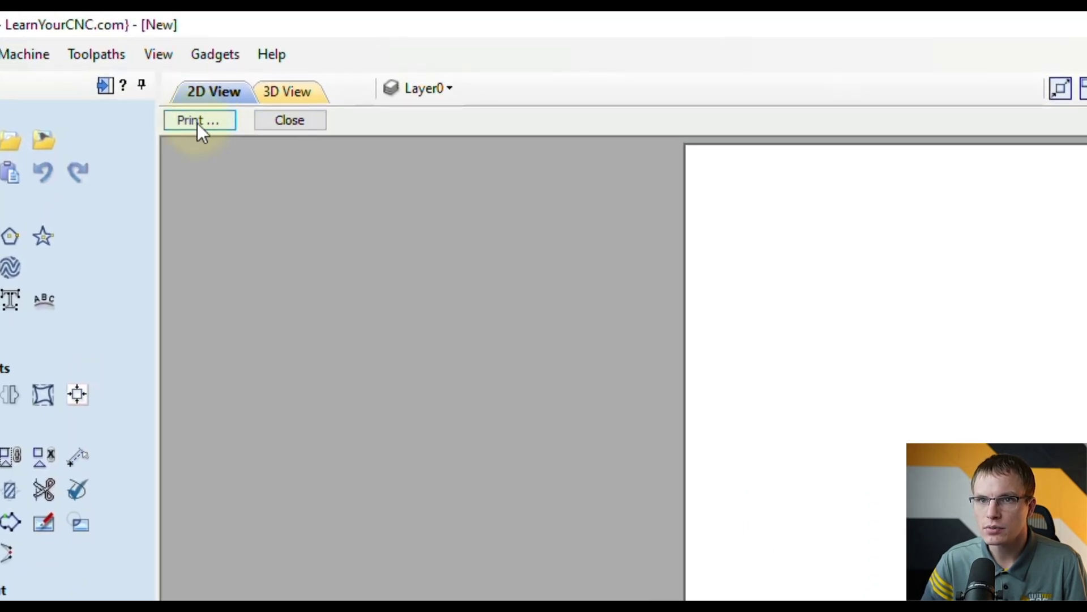
{"action": "left_click", "coordinate": [296, 121]}
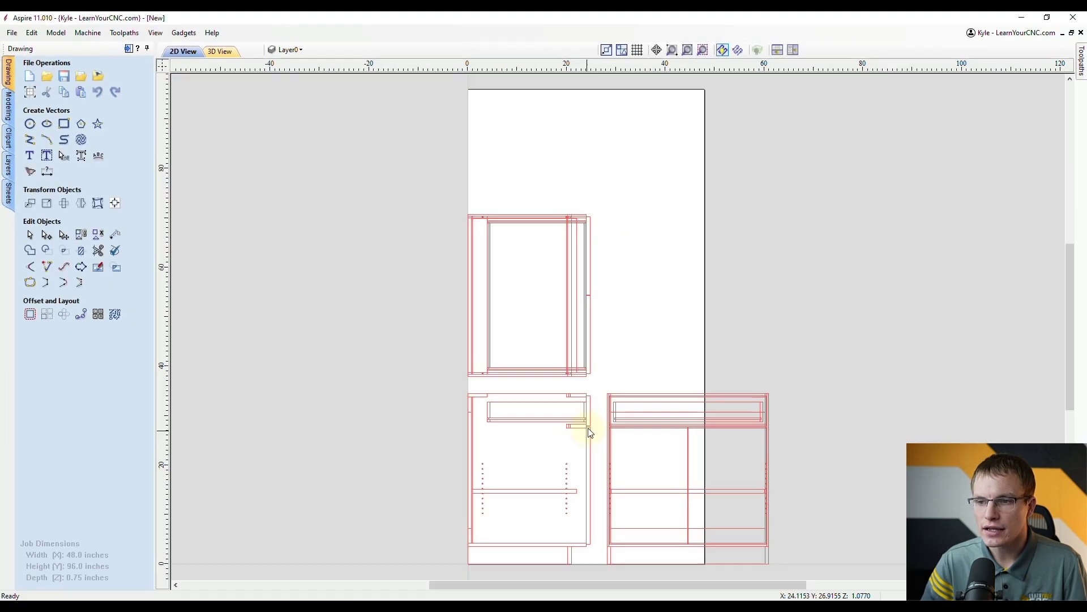
- Preview the 2D printout with the view closer on the lower cabinet drawings, and leave the preview
{"action": "scroll", "coordinate": [581, 449], "scroll_direction": "up", "scroll_amount": 2}
{"action": "scroll", "coordinate": [583, 430], "scroll_direction": "up", "scroll_amount": 3}
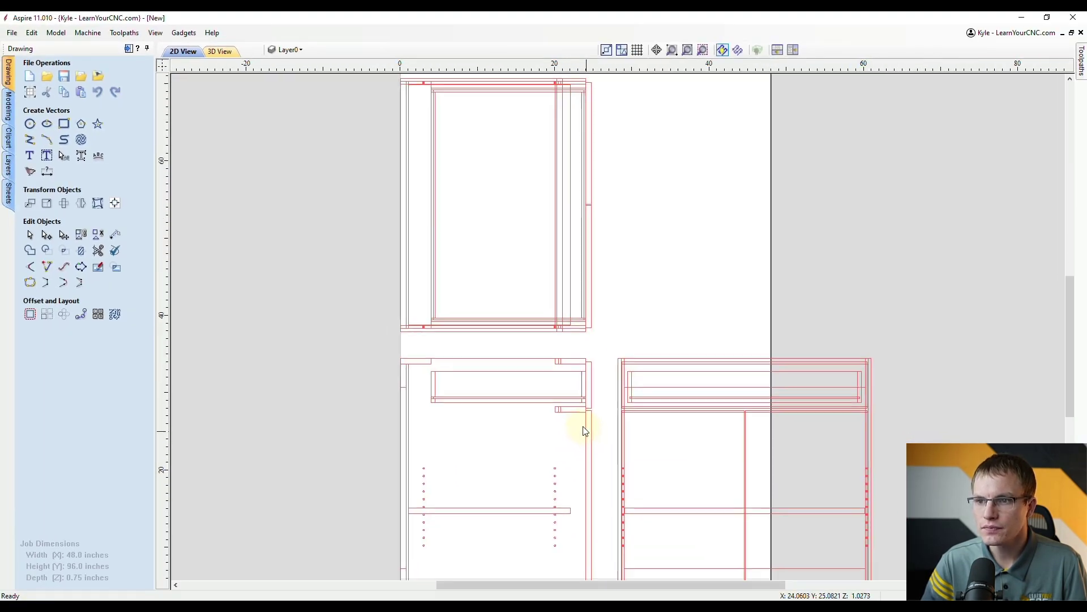
{"action": "middle_click_drag", "start_coordinate": [572, 409], "coordinate": [564, 388]}
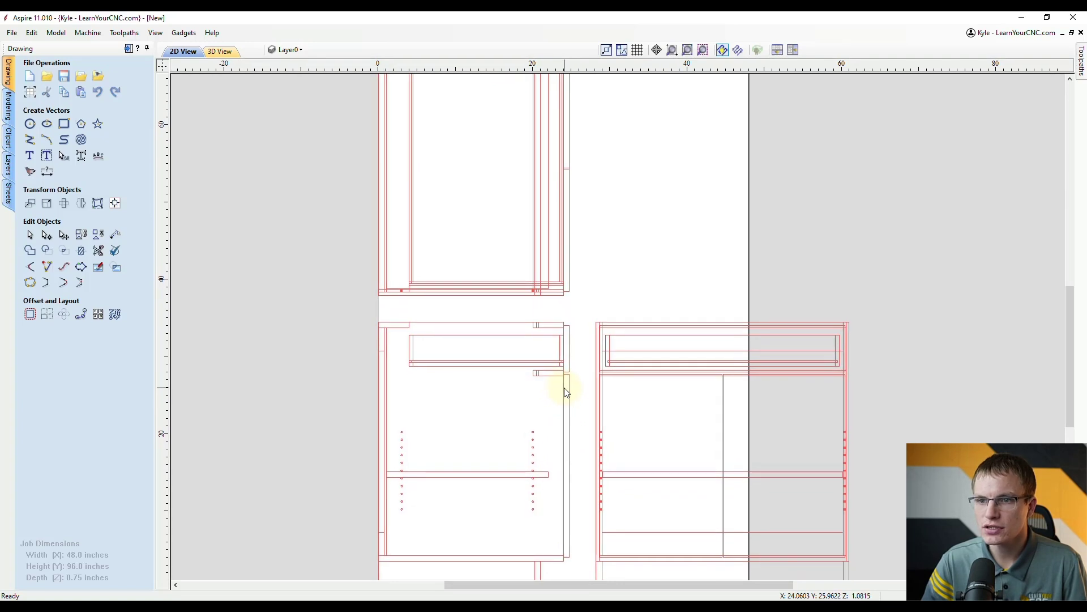
{"action": "left_click", "coordinate": [12, 32]}
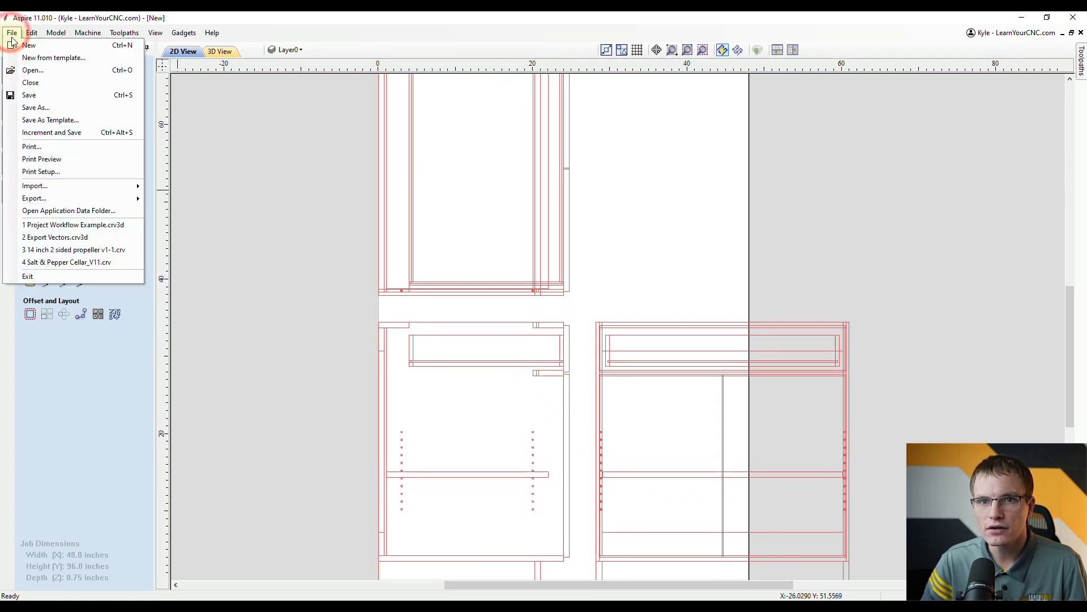
{"action": "left_click", "coordinate": [38, 160]}
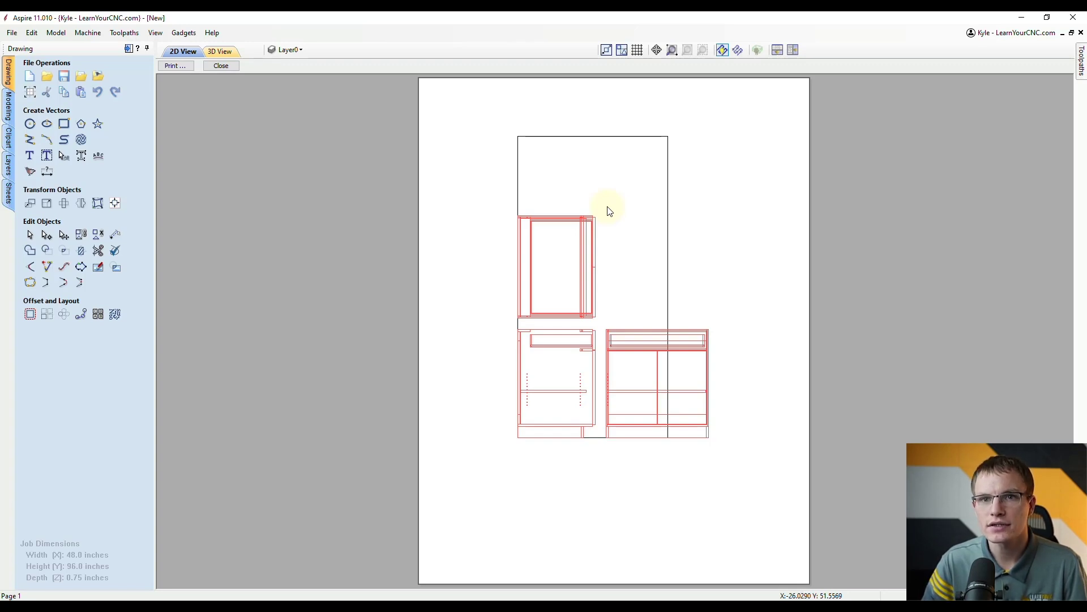
{"action": "left_click", "coordinate": [220, 66]}
- Preview the 2D printout again with the view even closer on the drawer area, and leave the preview
{"action": "scroll", "coordinate": [466, 415], "scroll_direction": "up", "scroll_amount": 5}
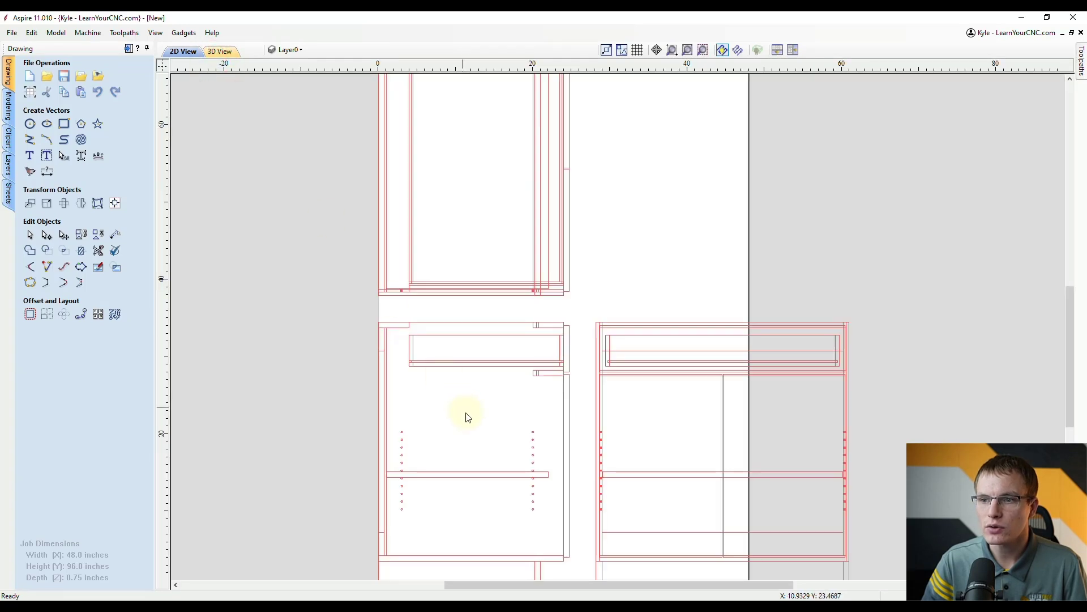
{"action": "scroll", "coordinate": [527, 343], "scroll_direction": "up", "scroll_amount": 1}
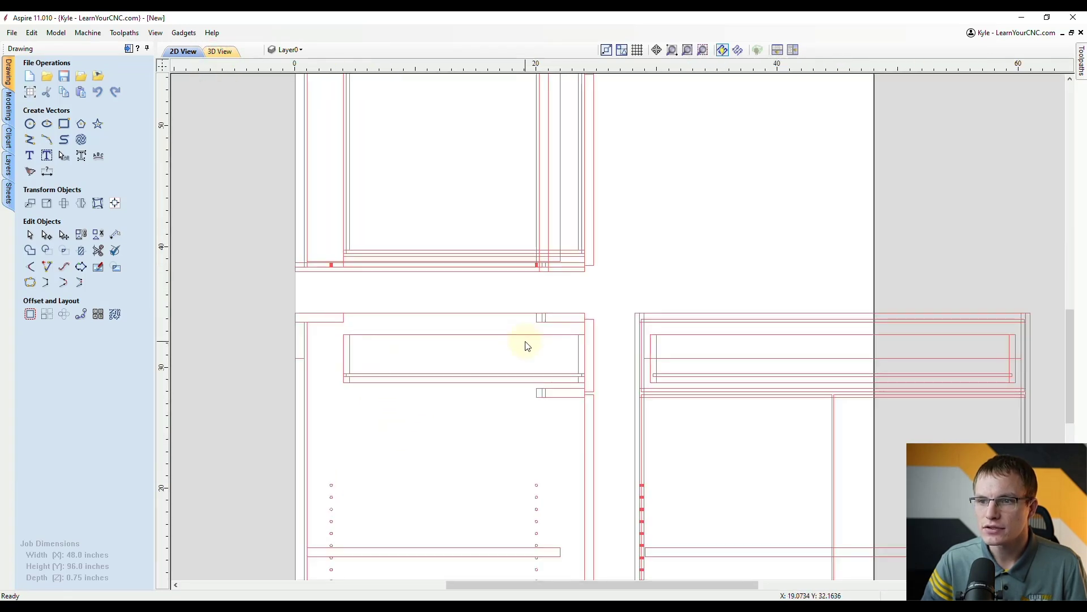
{"action": "left_click", "coordinate": [12, 32]}
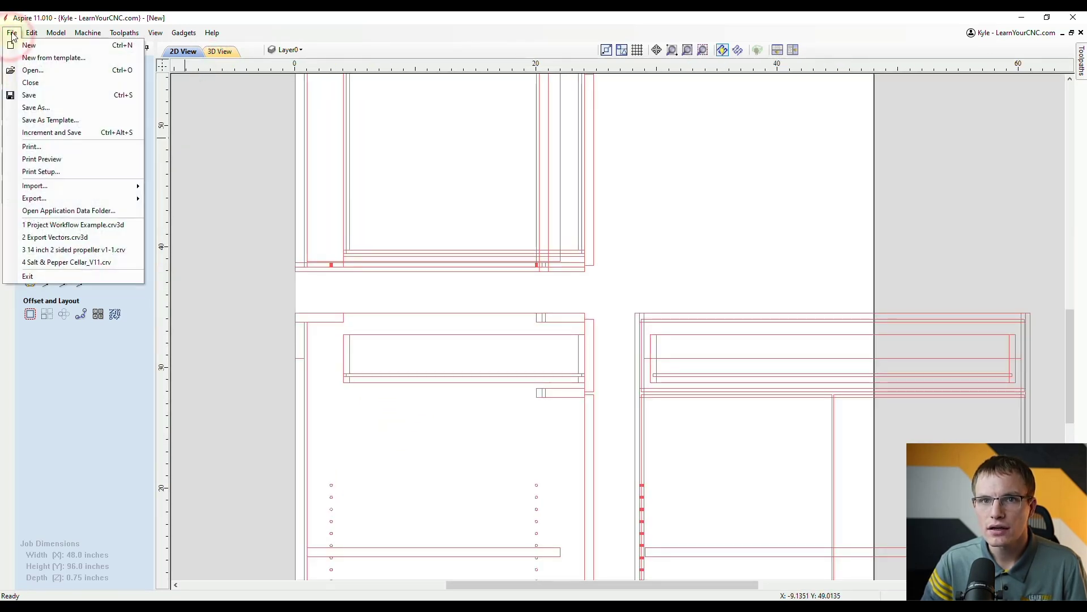
{"action": "left_click", "coordinate": [34, 158]}
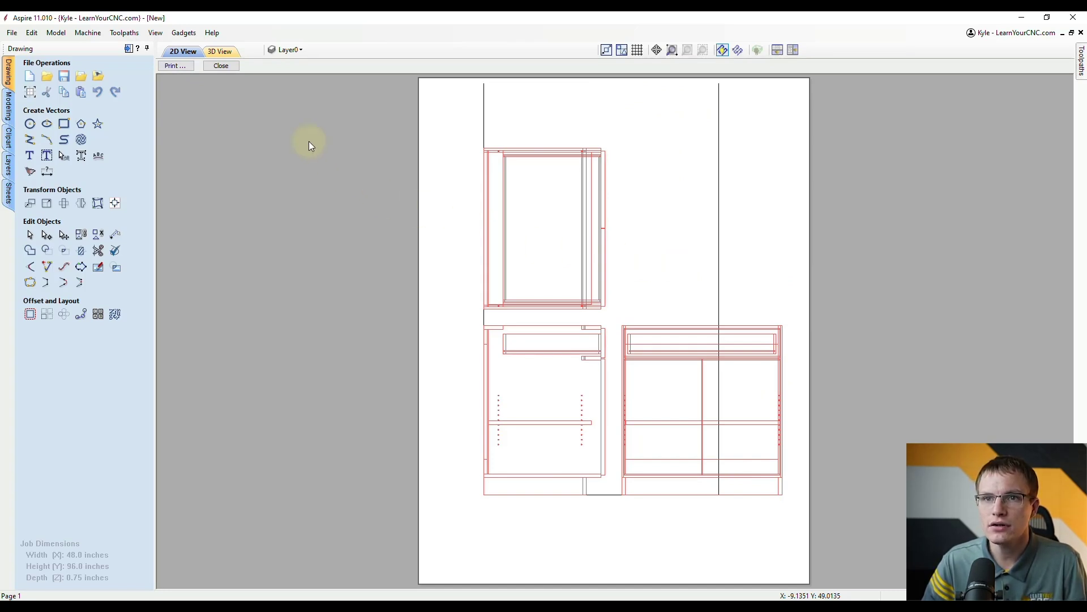
{"action": "left_click", "coordinate": [226, 65]}
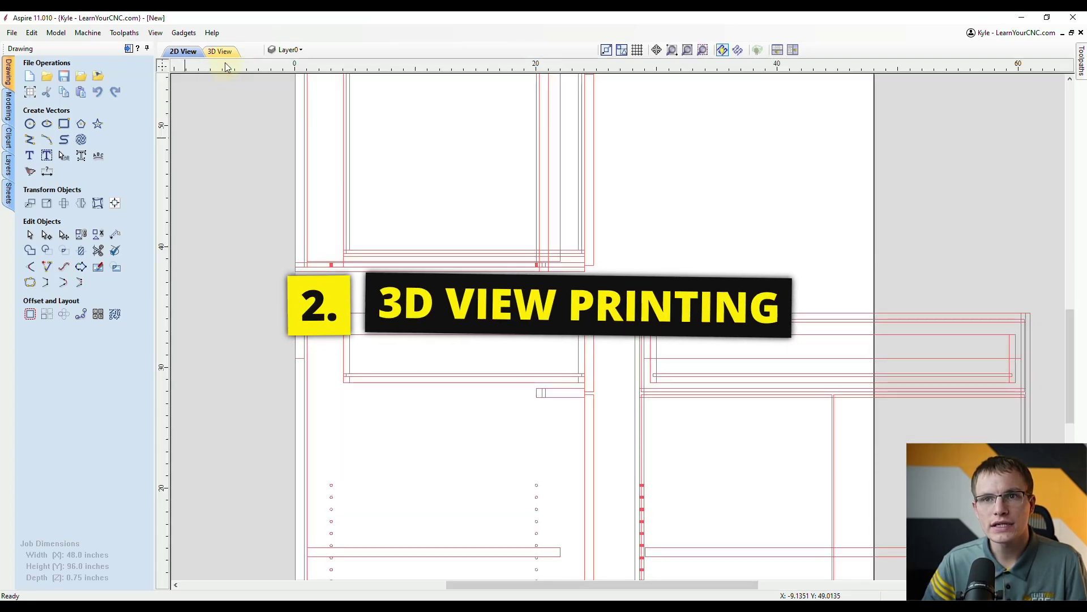
- Show the anchor model at an angle in the 3D view, preview its printout, and leave the preview
{"action": "left_click", "coordinate": [217, 53]}
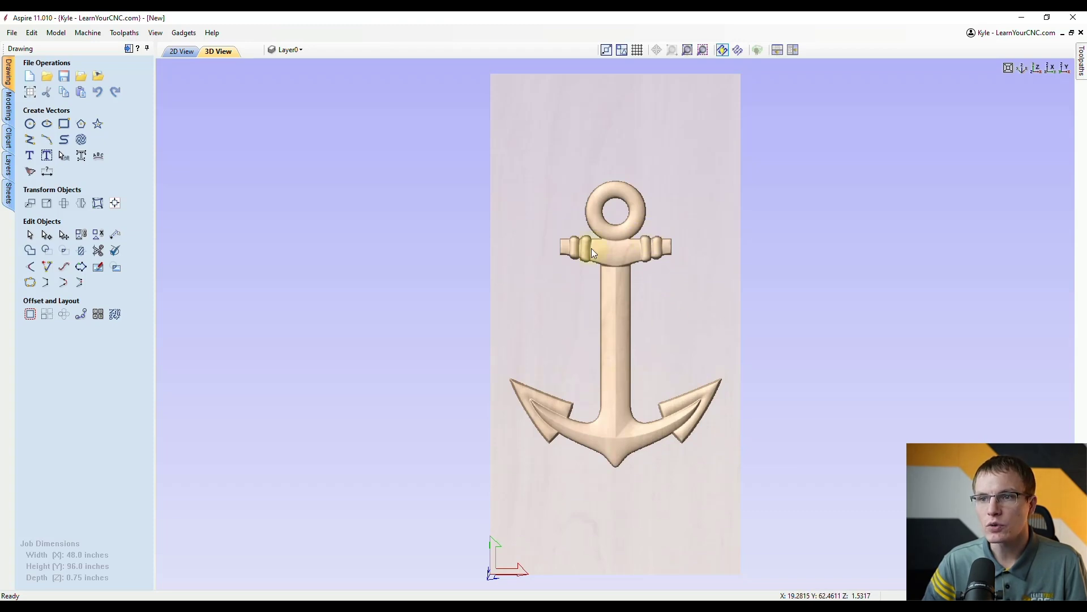
{"action": "left_click_drag", "start_coordinate": [656, 486], "coordinate": [847, 323]}
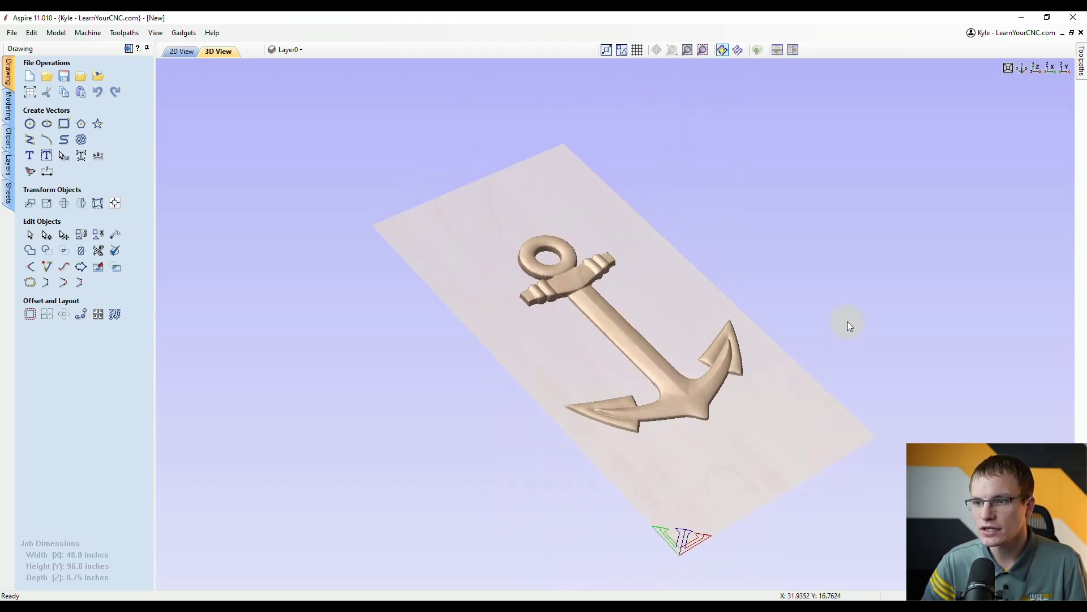
{"action": "scroll", "coordinate": [733, 400], "scroll_direction": "up", "scroll_amount": 5}
{"action": "left_click_drag", "start_coordinate": [728, 395], "coordinate": [647, 294]}
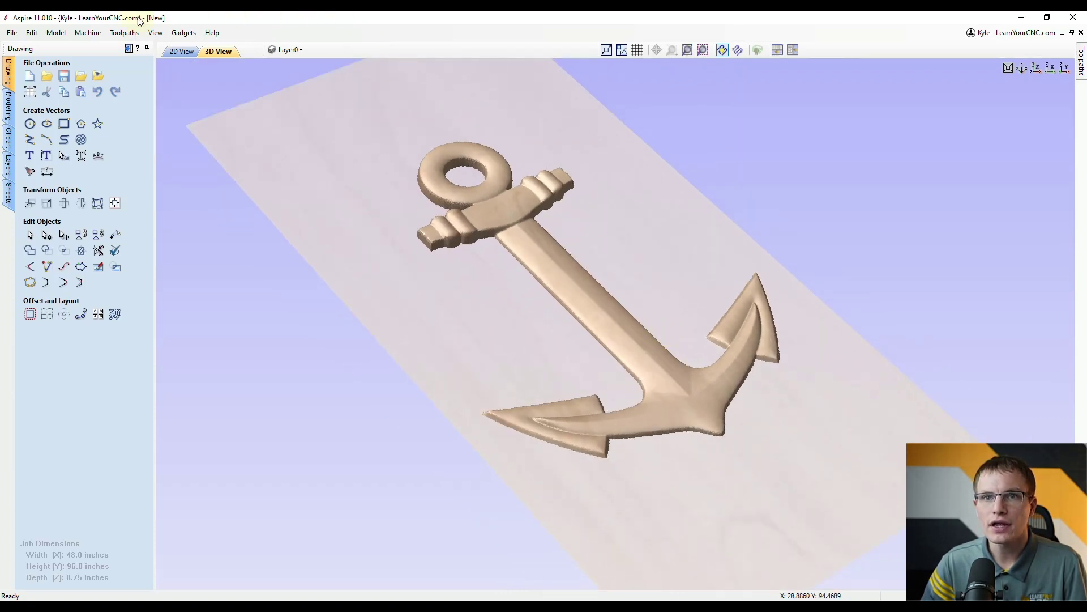
{"action": "left_click", "coordinate": [12, 33]}
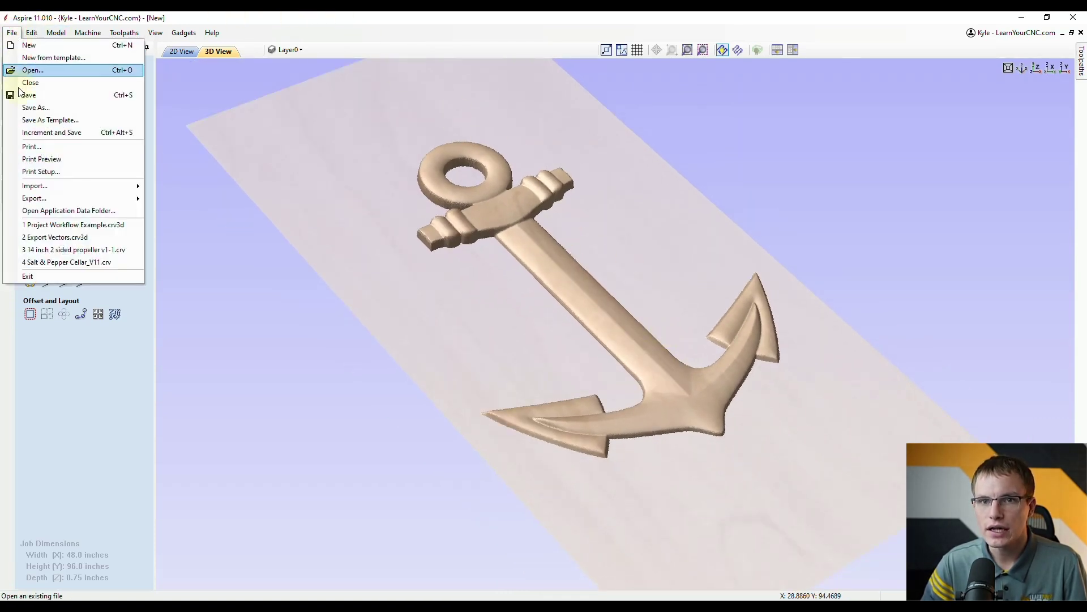
{"action": "left_click", "coordinate": [32, 160]}
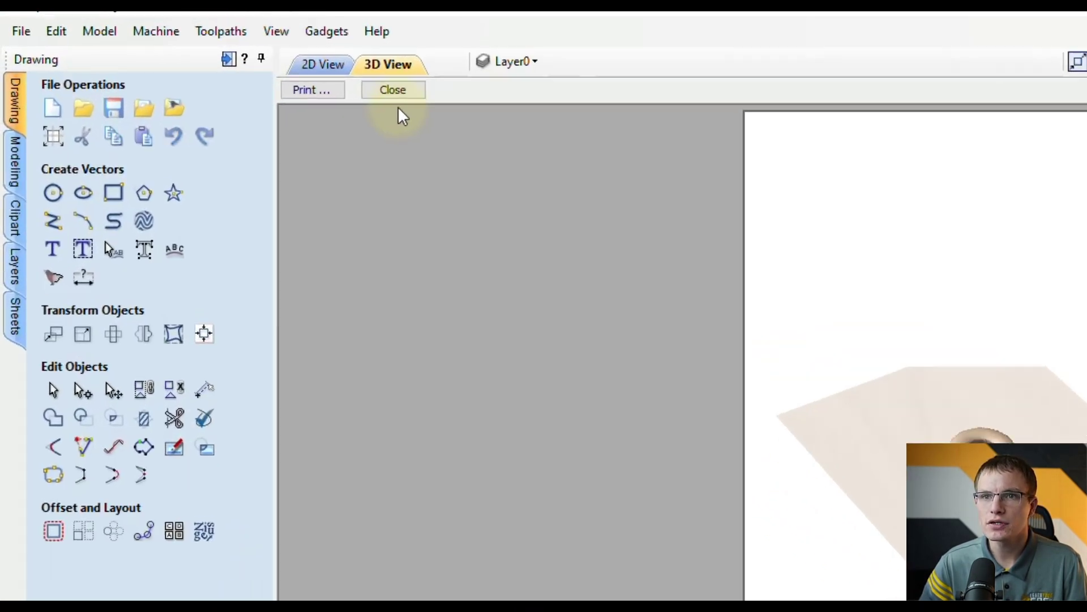
{"action": "left_click", "coordinate": [221, 66]}
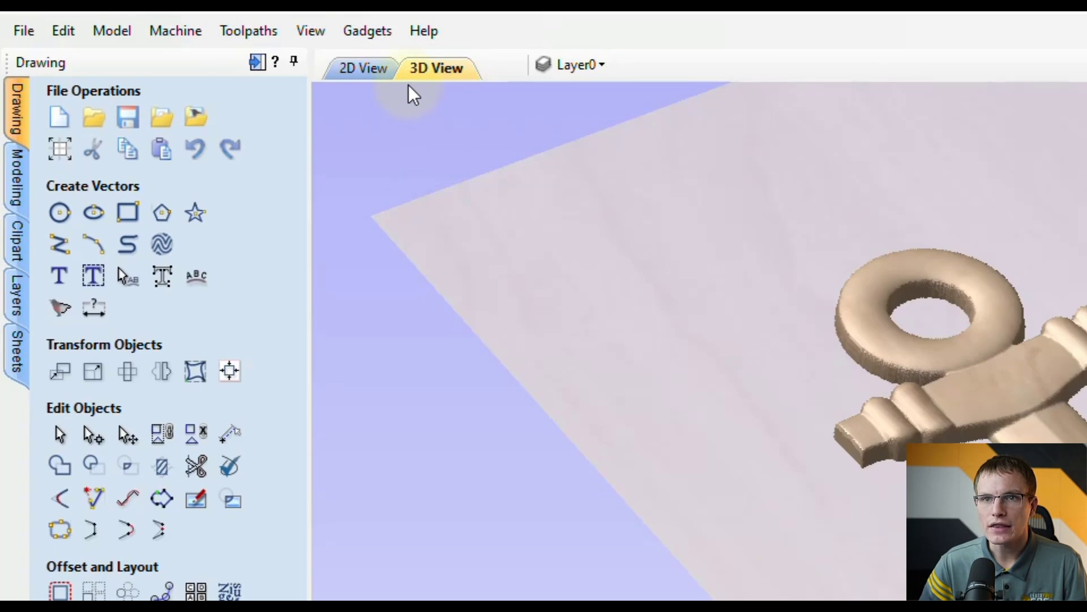
- Hide the modeling plane and the origin marker in the 3D view
{"action": "left_click", "coordinate": [318, 31]}
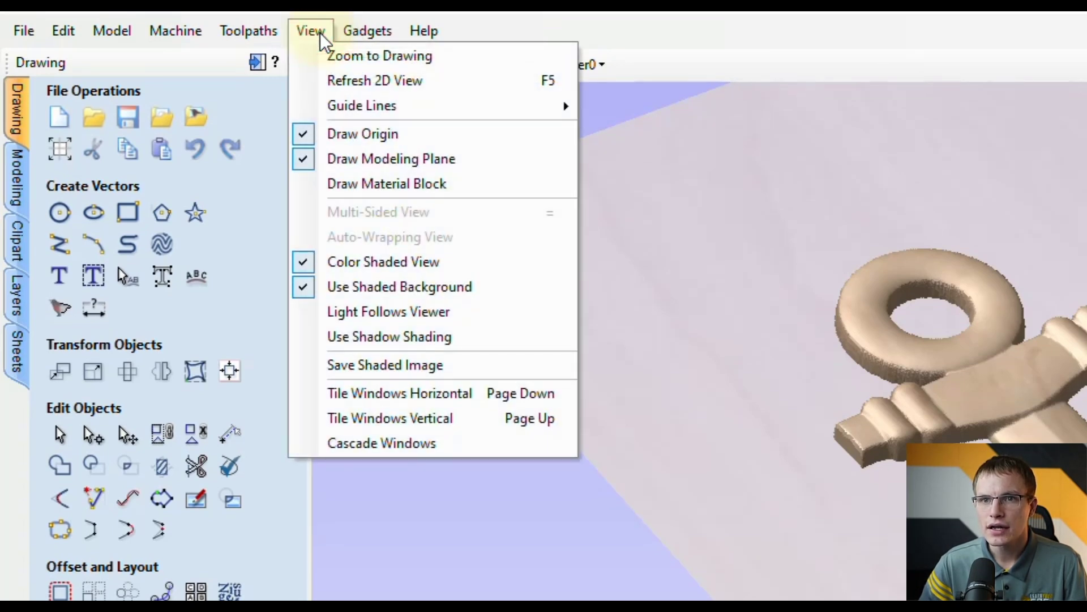
{"action": "left_click", "coordinate": [392, 161]}
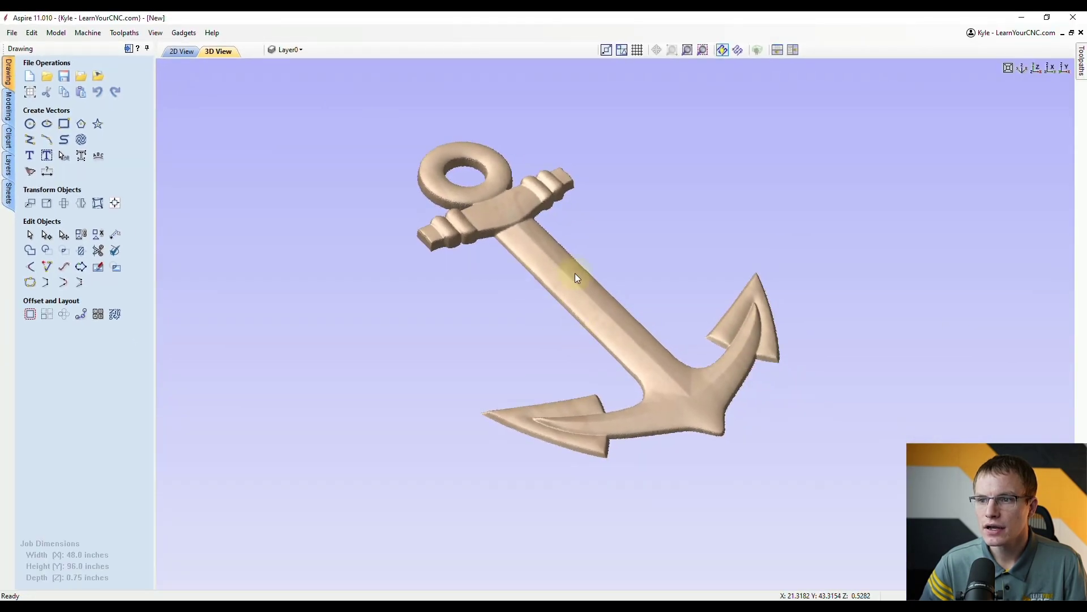
{"action": "scroll", "coordinate": [576, 278], "scroll_direction": "down", "scroll_amount": 3}
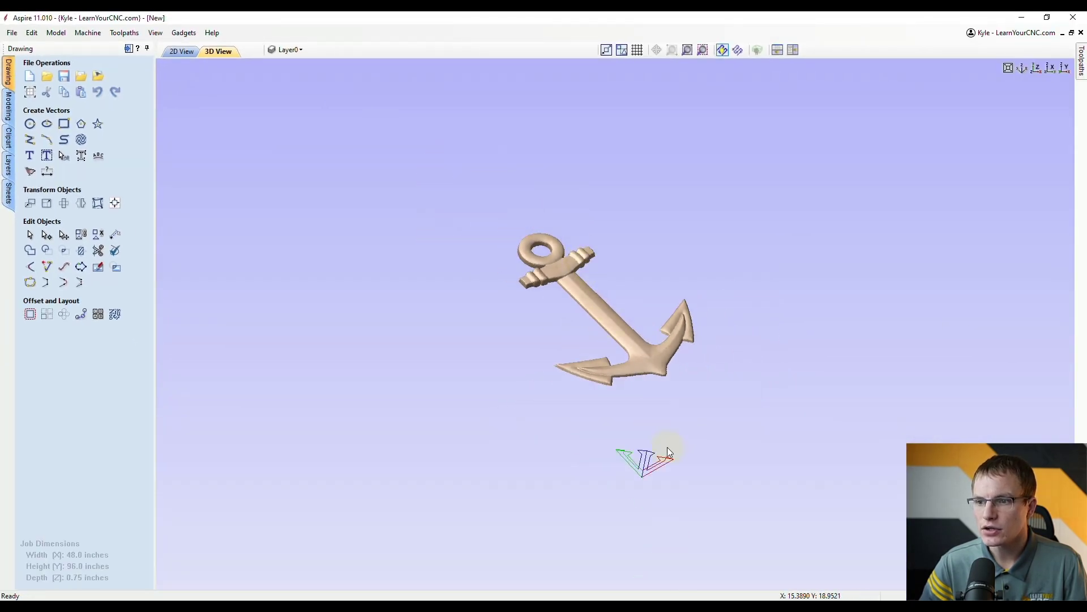
{"action": "scroll", "coordinate": [623, 396], "scroll_direction": "up", "scroll_amount": 4}
{"action": "left_click_drag", "start_coordinate": [656, 454], "coordinate": [587, 238]}
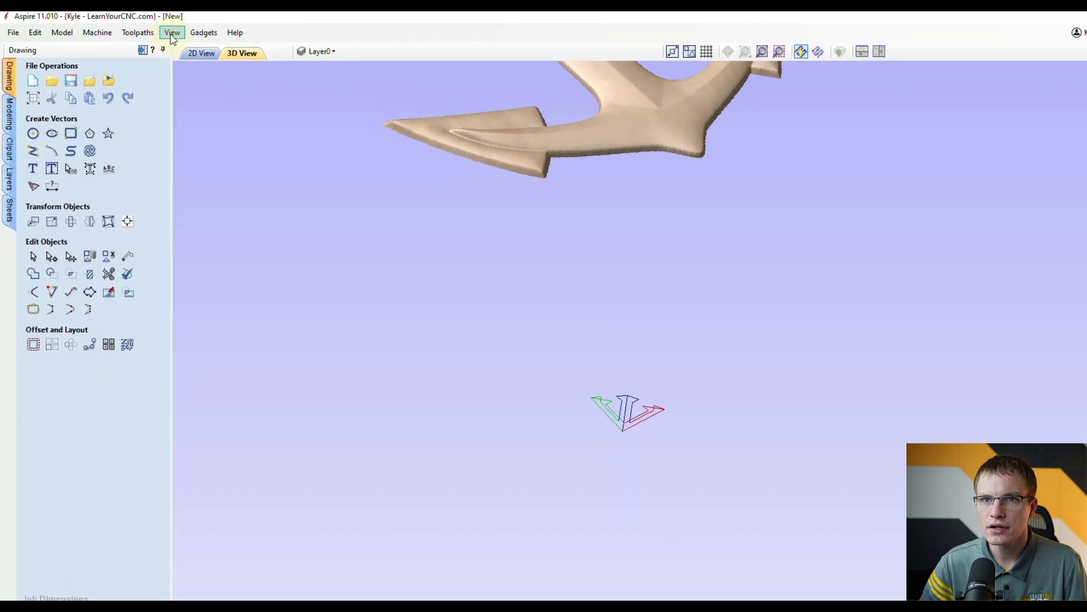
{"action": "left_click", "coordinate": [173, 34]}
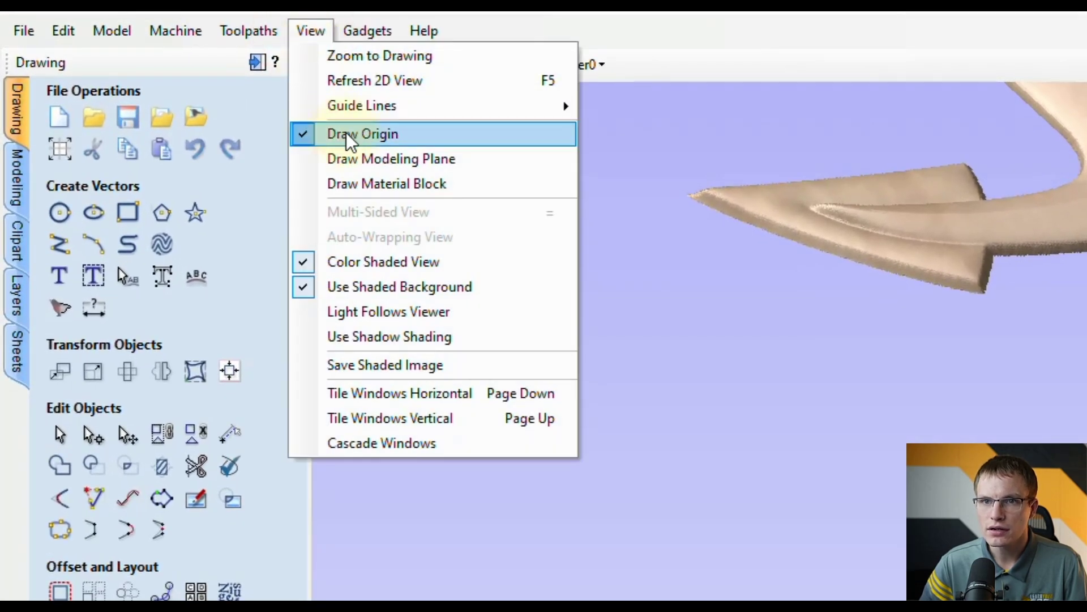
{"action": "left_click", "coordinate": [347, 136]}
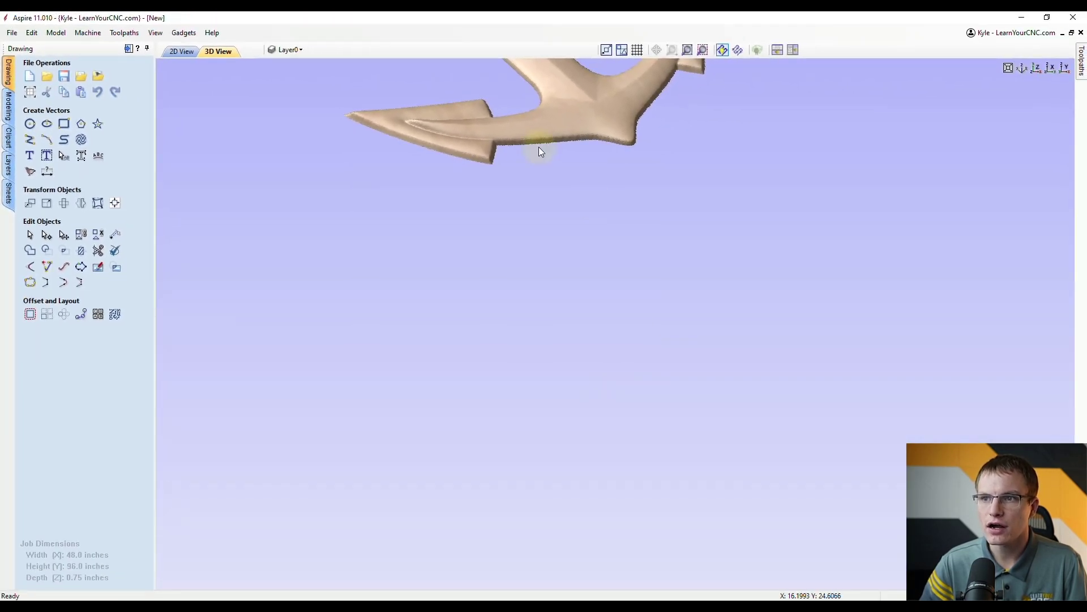
- Preview the 3D printout with the whole anchor centred in the view, and leave the preview
{"action": "middle_click_drag", "start_coordinate": [539, 148], "coordinate": [671, 484]}
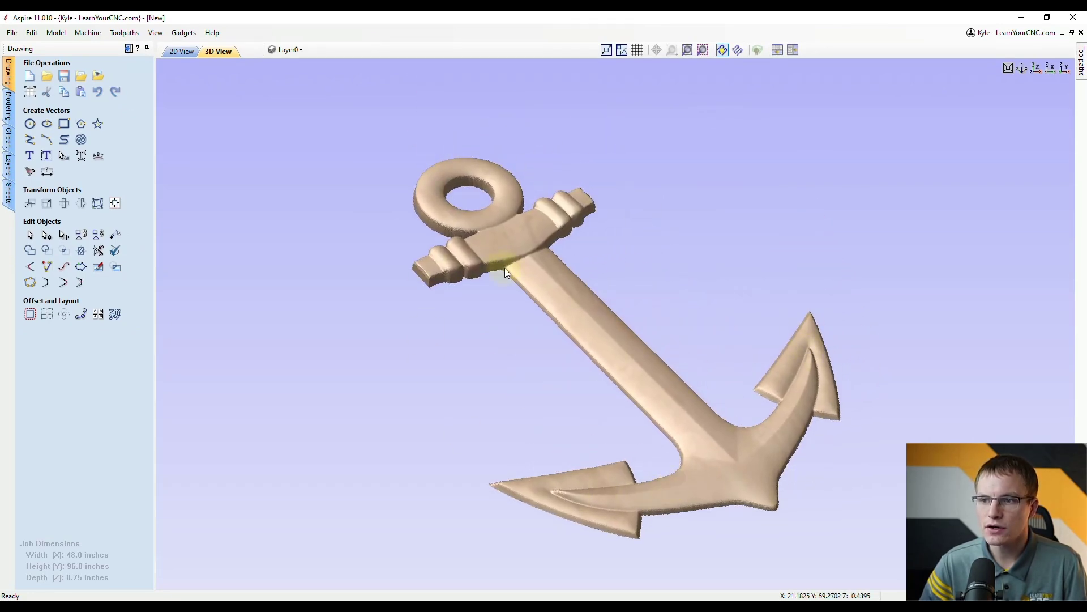
{"action": "left_click", "coordinate": [12, 32]}
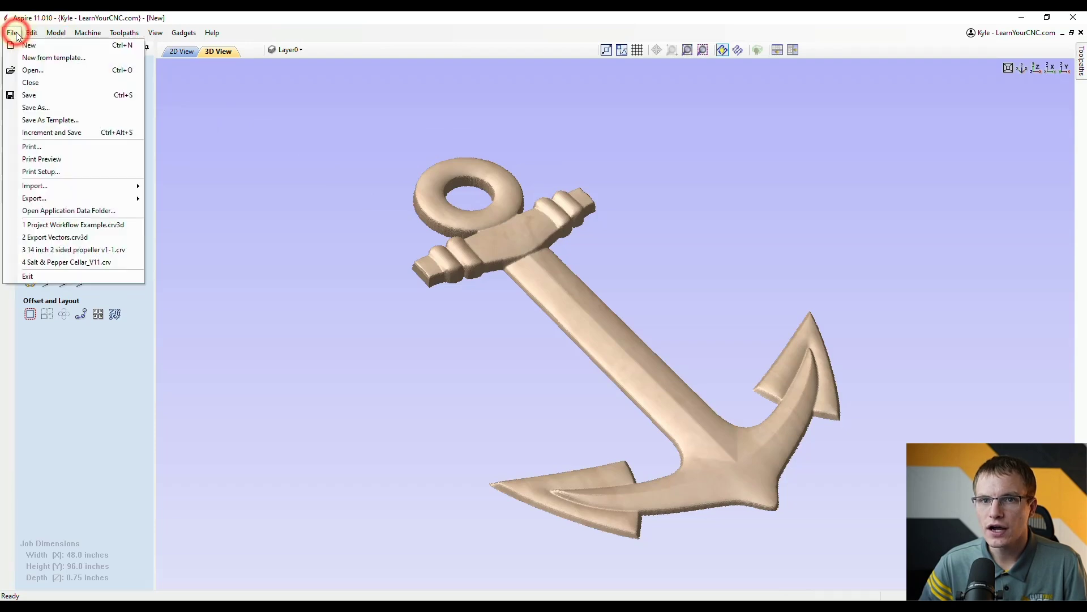
{"action": "left_click", "coordinate": [46, 160]}
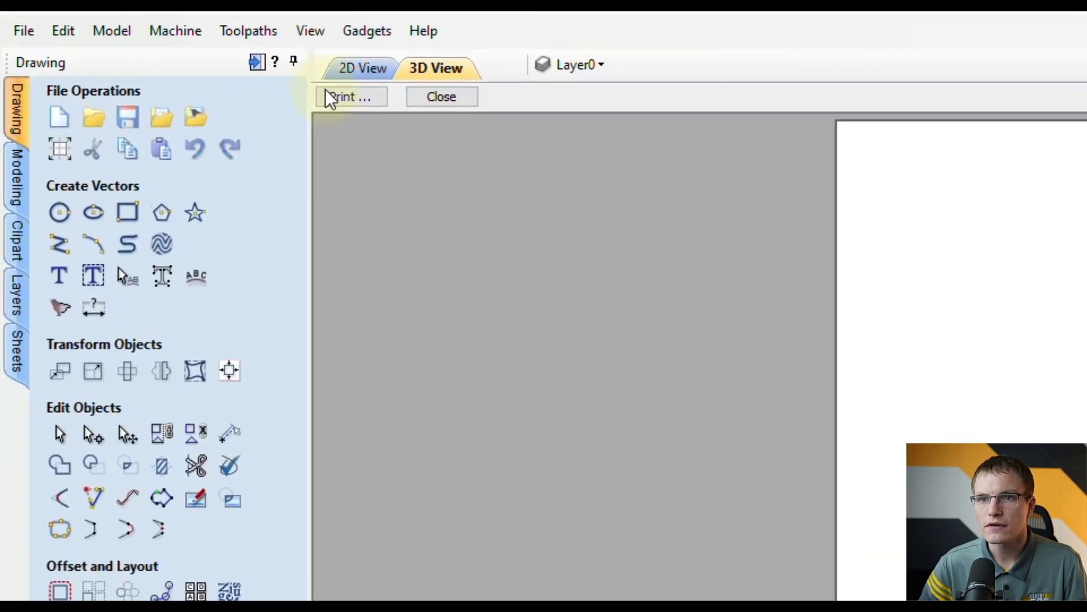
{"action": "left_click", "coordinate": [436, 101]}
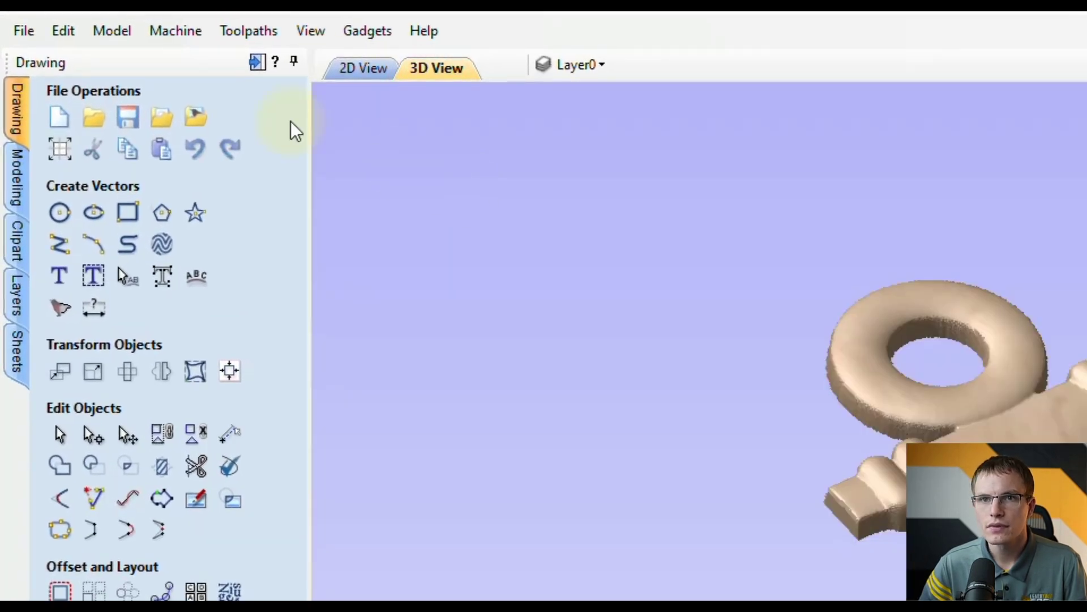
- Enable Print 3D View Shaded Background in the program options
{"action": "left_click", "coordinate": [63, 30]}
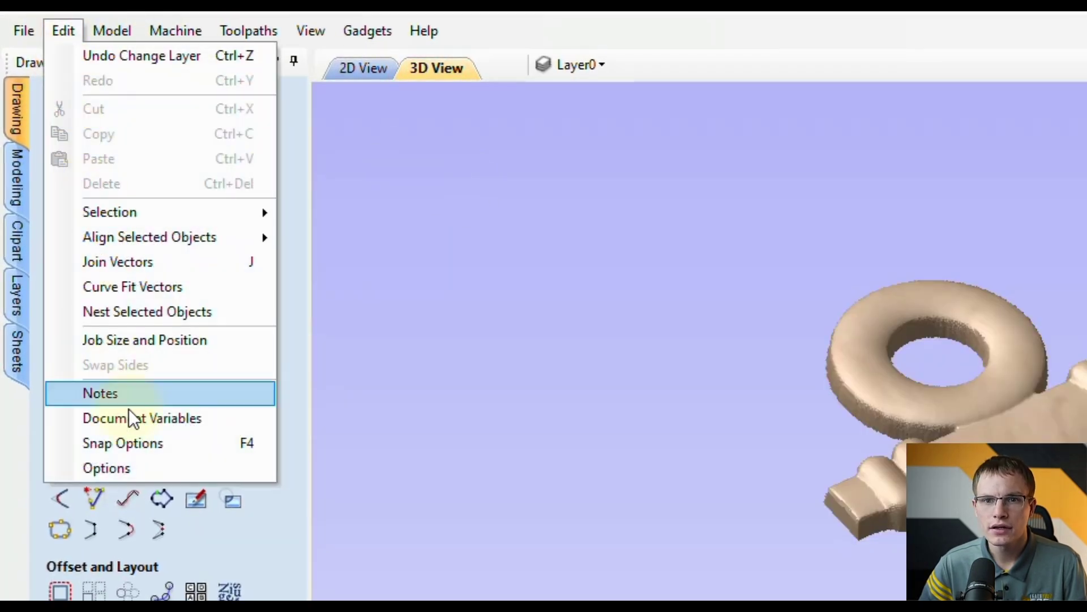
{"action": "left_click", "coordinate": [118, 466]}
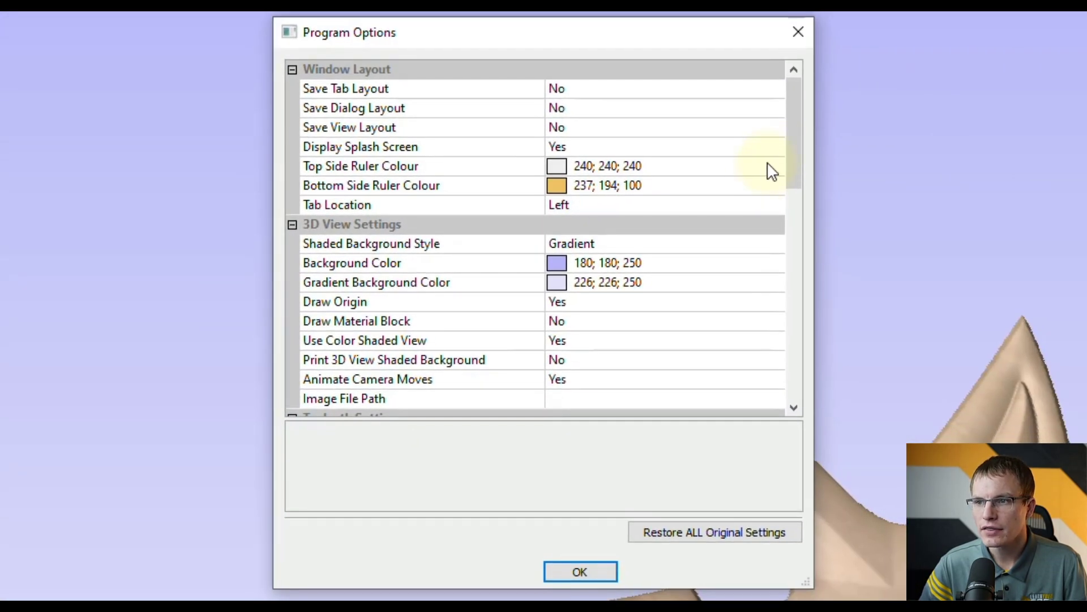
{"action": "left_click_drag", "start_coordinate": [791, 146], "coordinate": [793, 186]}
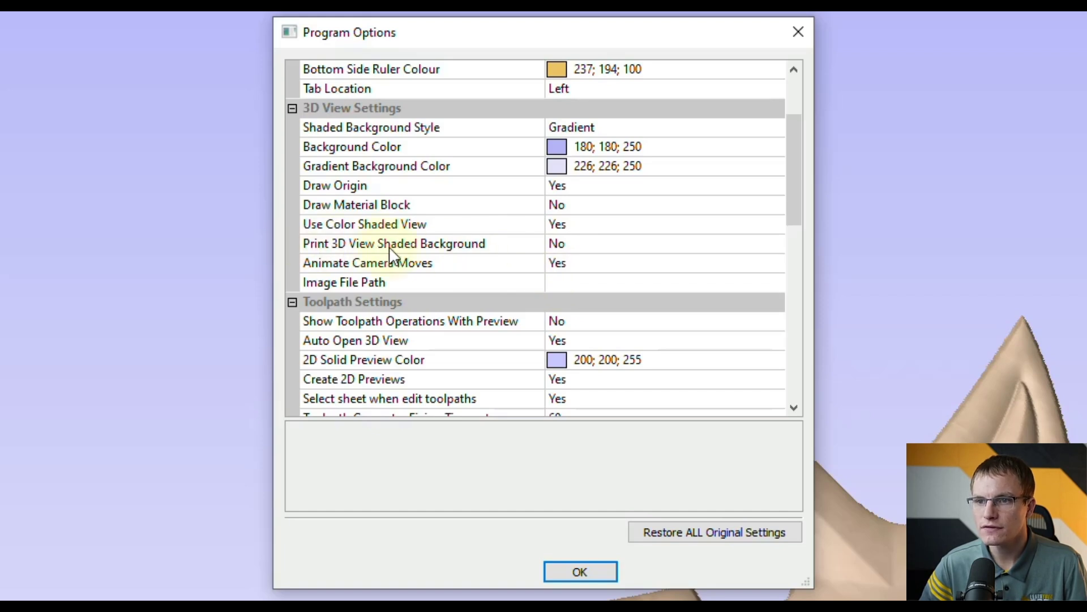
{"action": "left_click", "coordinate": [562, 245]}
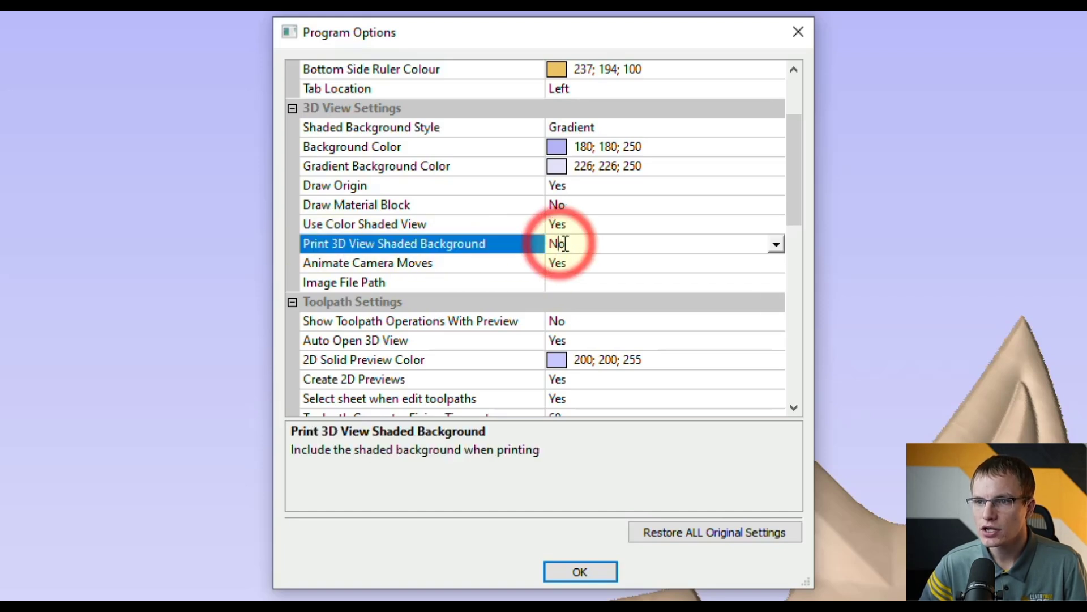
{"action": "left_click", "coordinate": [774, 245]}
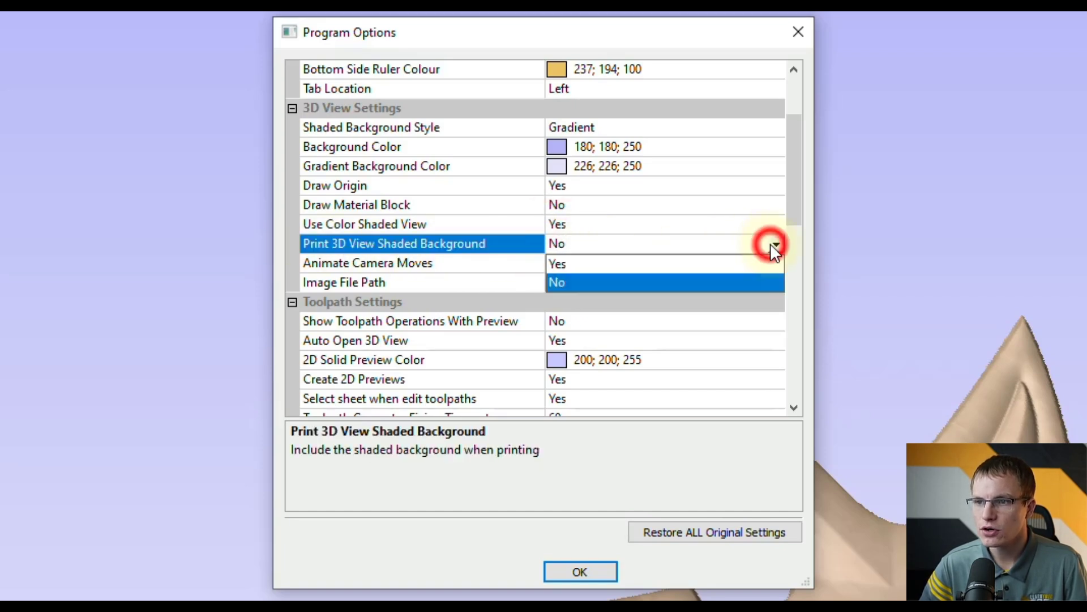
{"action": "left_click", "coordinate": [555, 263]}
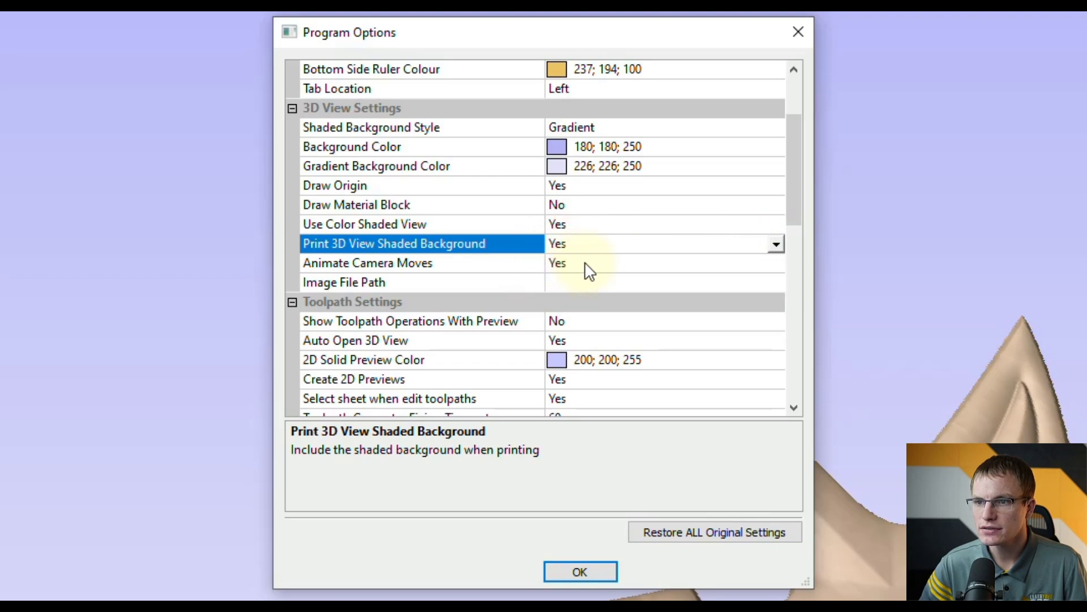
{"action": "left_click", "coordinate": [584, 572]}
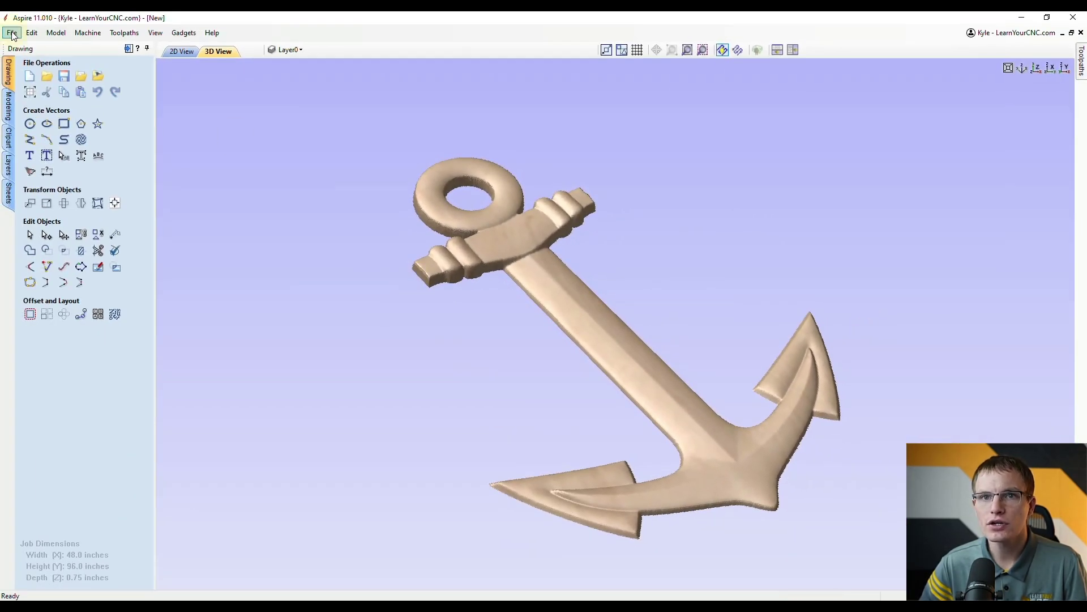
- Preview the 3D printout of the anchor with its shaded background, and leave the preview
{"action": "left_click", "coordinate": [12, 32]}
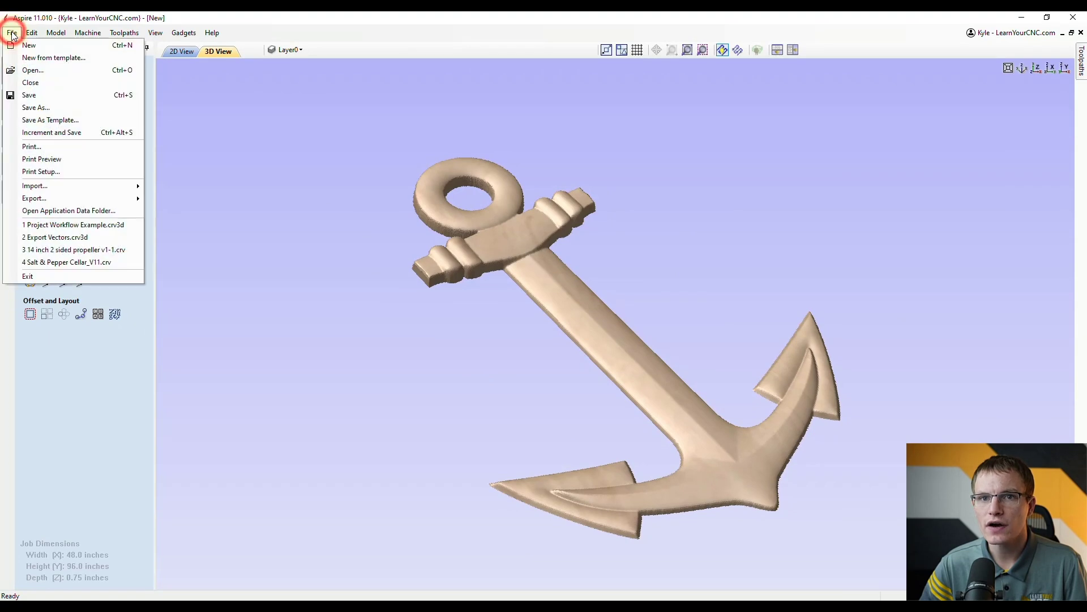
{"action": "left_click", "coordinate": [29, 161]}
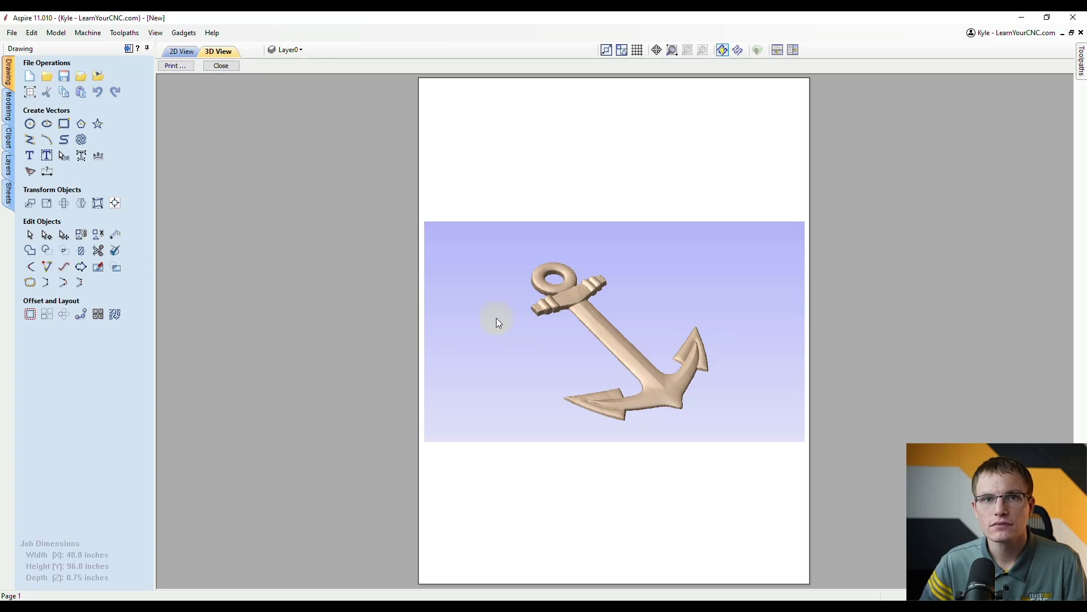
{"action": "left_click", "coordinate": [215, 66]}
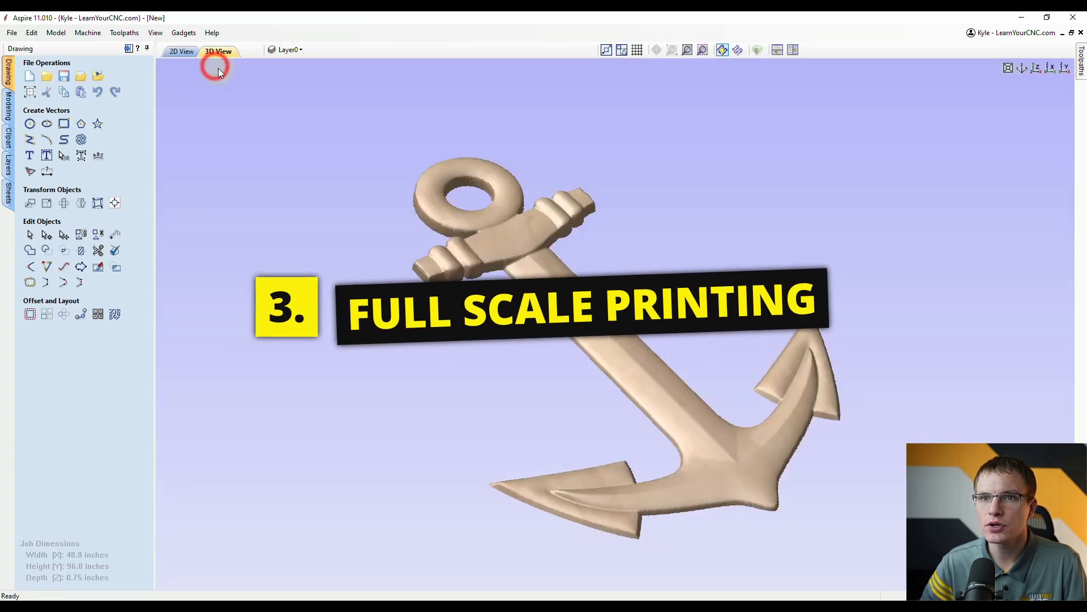
- Show the cabinet drawings in the 2D view and select all of their vectors
{"action": "left_click", "coordinate": [181, 51]}
{"action": "scroll", "coordinate": [607, 420], "scroll_direction": "down", "scroll_amount": 3}
{"action": "middle_click_drag", "start_coordinate": [608, 421], "coordinate": [522, 389]}
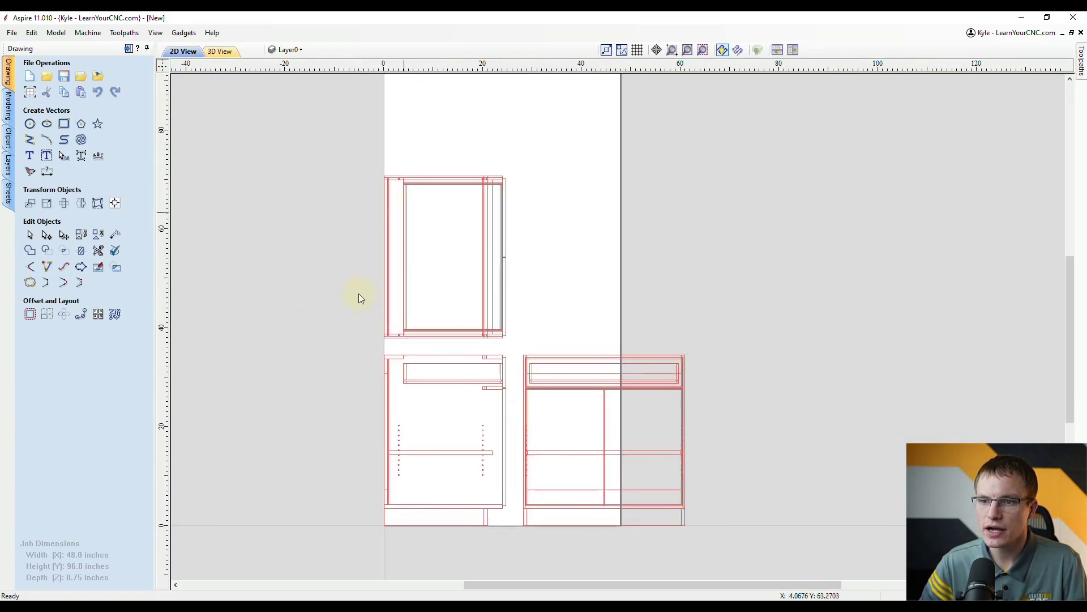
{"action": "middle_click_drag", "start_coordinate": [542, 311], "coordinate": [564, 333]}
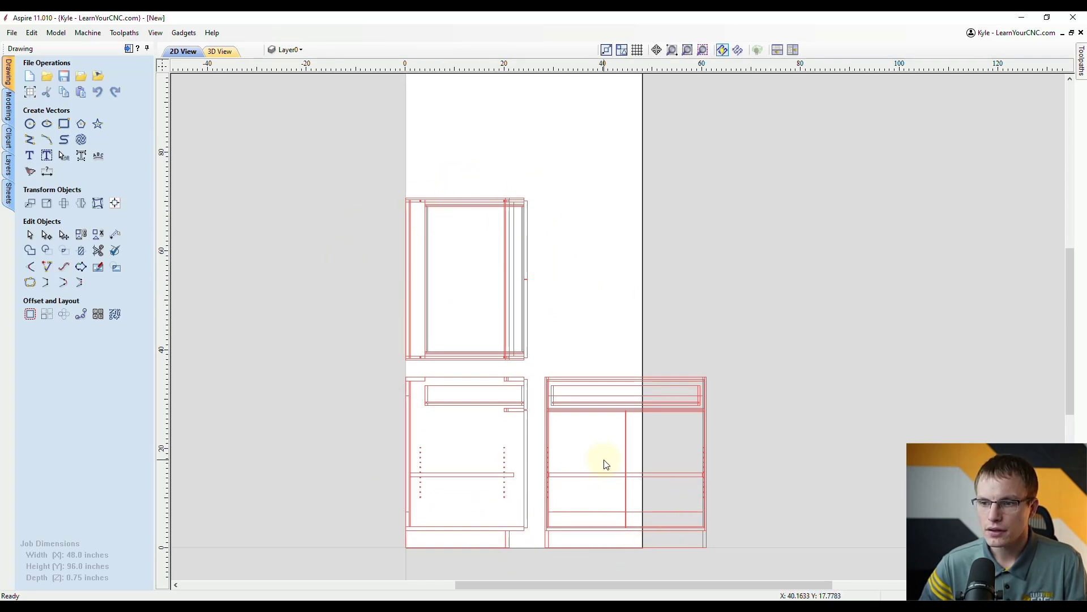
{"action": "left_click_drag", "start_coordinate": [741, 161], "coordinate": [390, 568]}
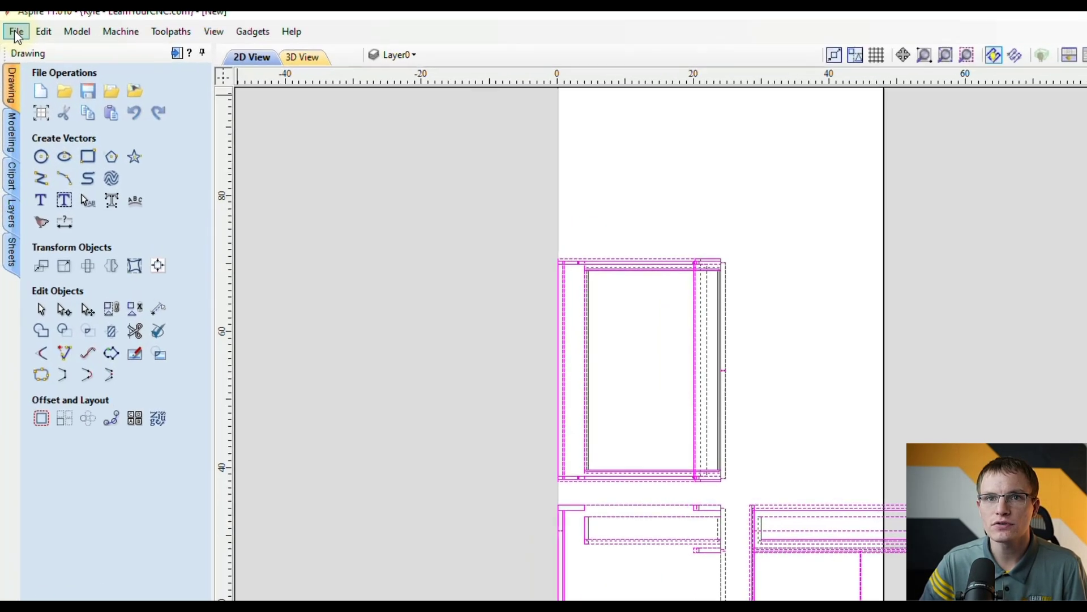
- Export all vectors of Sheet 1 on all visible layers as New.pdf in the Downloads folder
{"action": "left_click", "coordinate": [10, 32]}
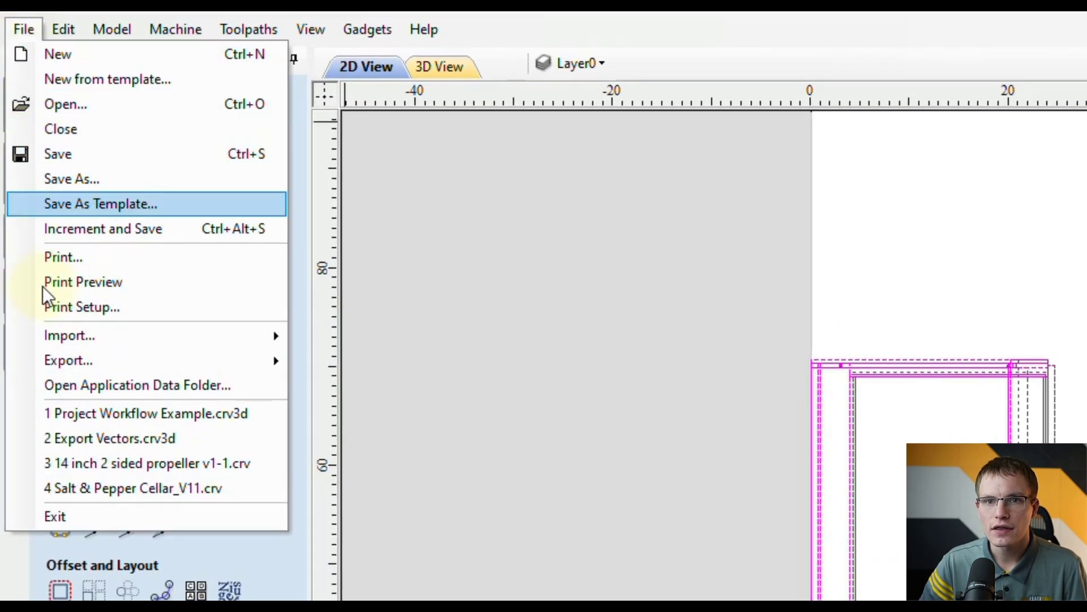
{"action": "mouse_move", "coordinate": [72, 365]}
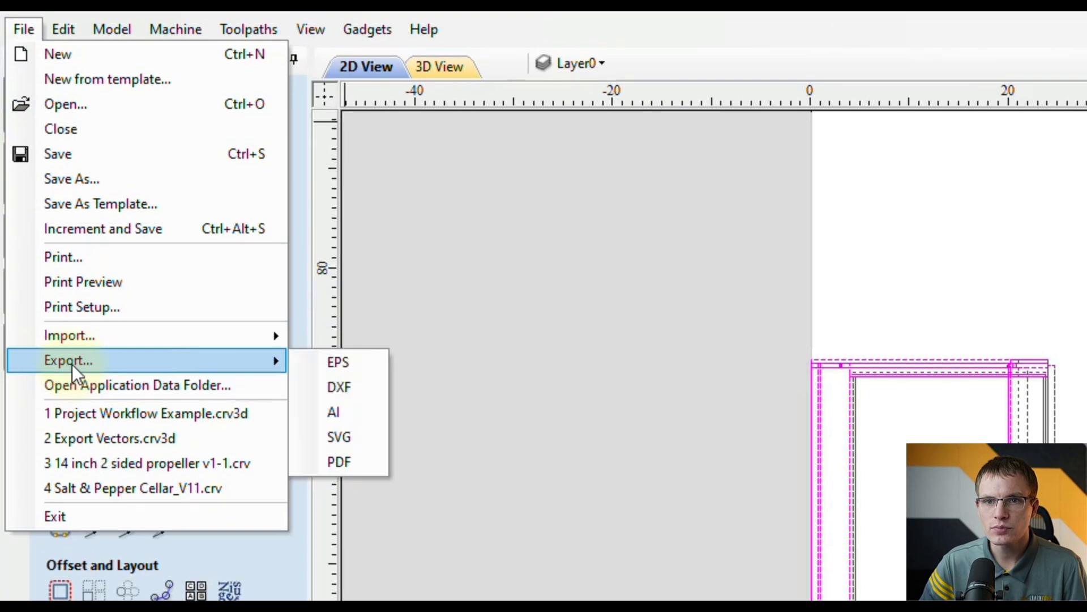
{"action": "left_click", "coordinate": [347, 464]}
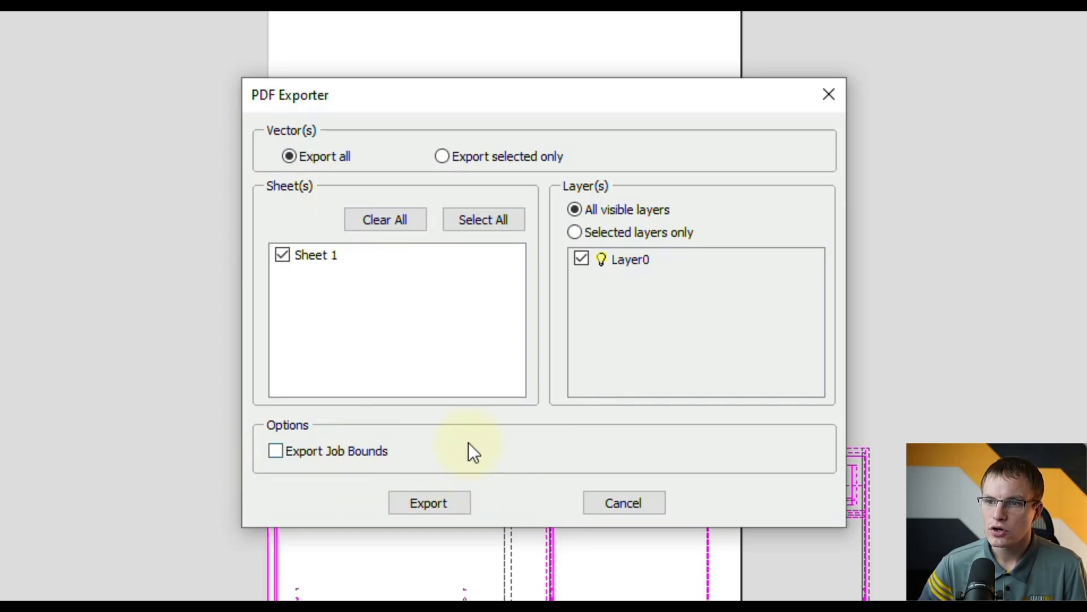
{"action": "left_click", "coordinate": [429, 503]}
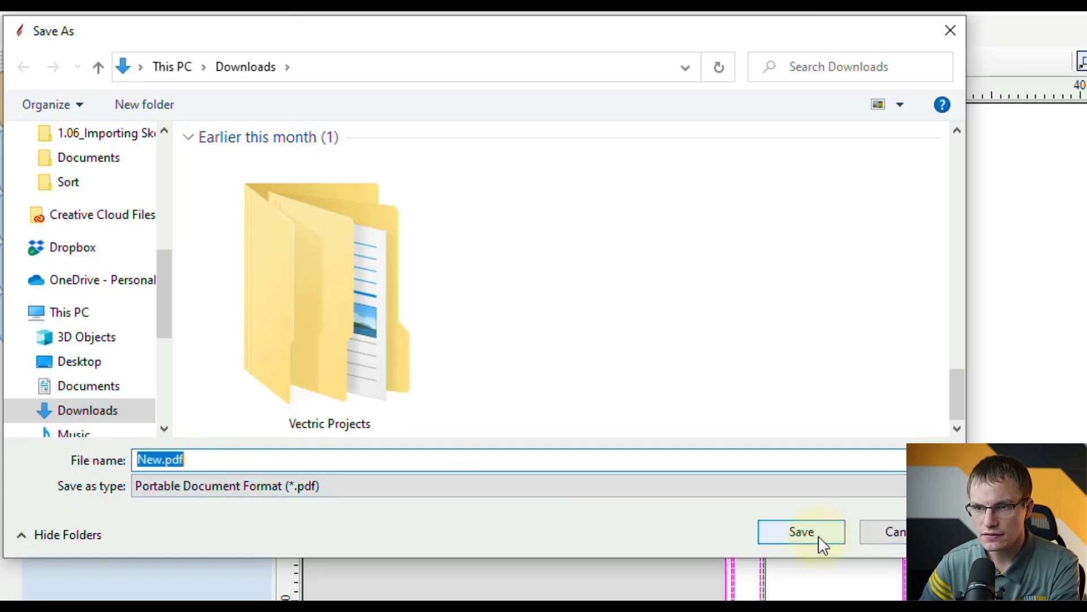
{"action": "left_click", "coordinate": [802, 532]}
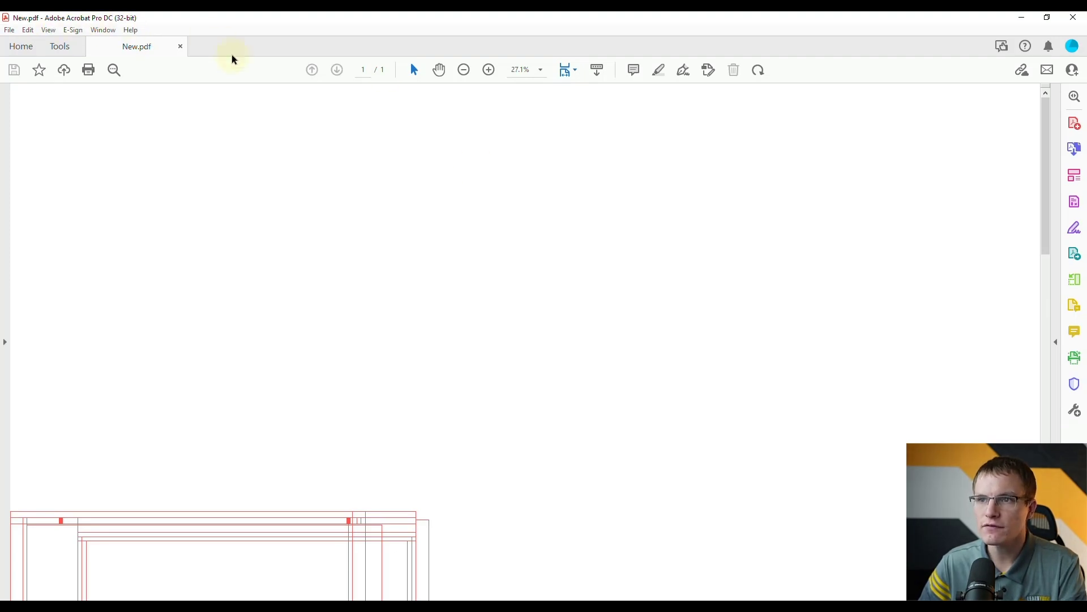
- In Adobe Acrobat, show New.pdf as one full page and set its print sizing to Fit
{"action": "left_click", "coordinate": [573, 71]}
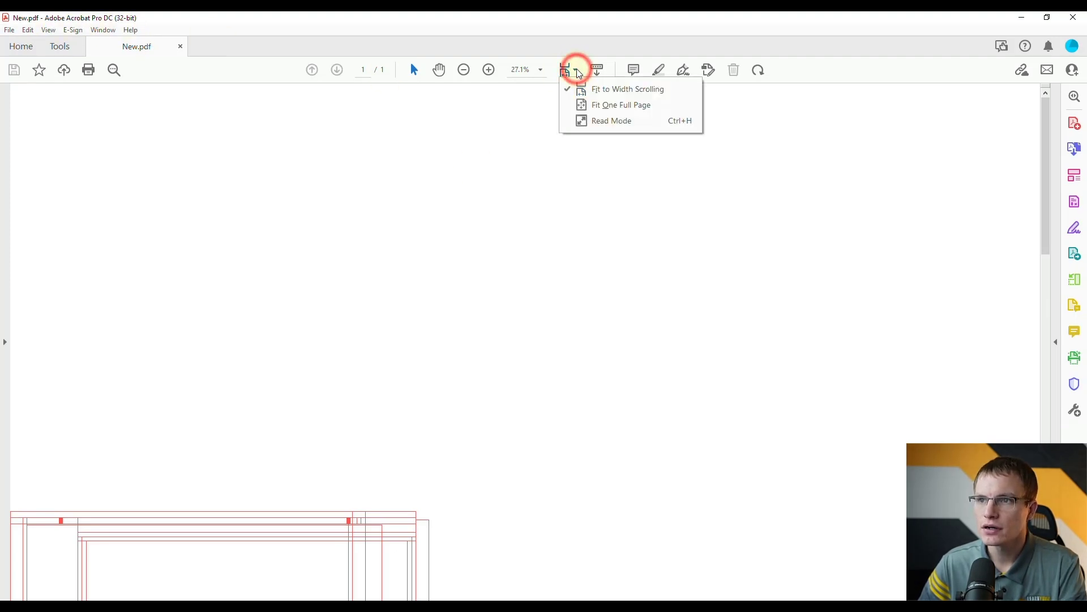
{"action": "left_click", "coordinate": [609, 108]}
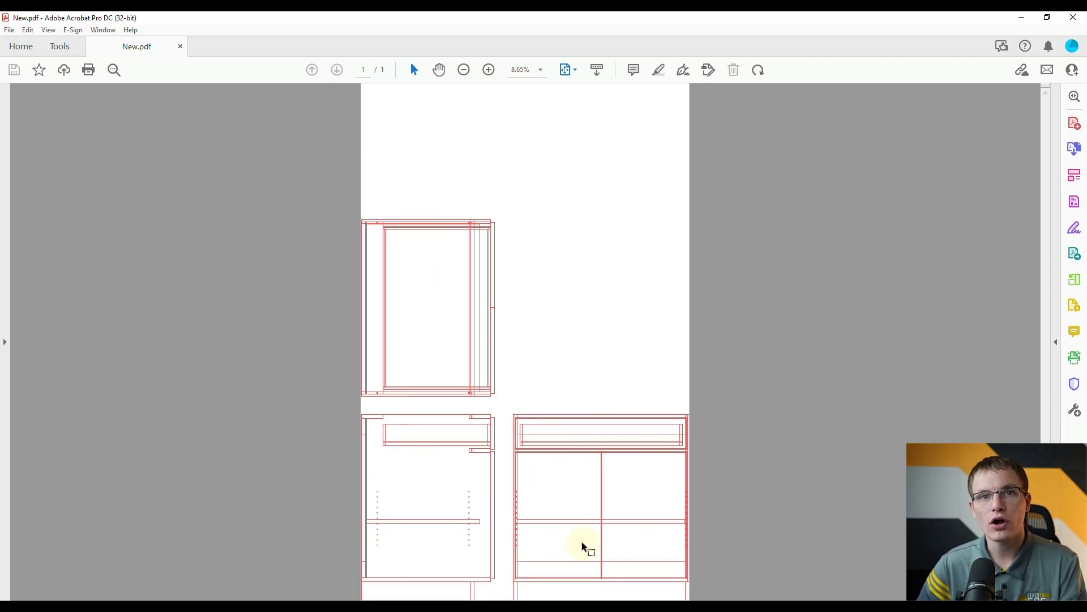
{"action": "left_click", "coordinate": [89, 70]}
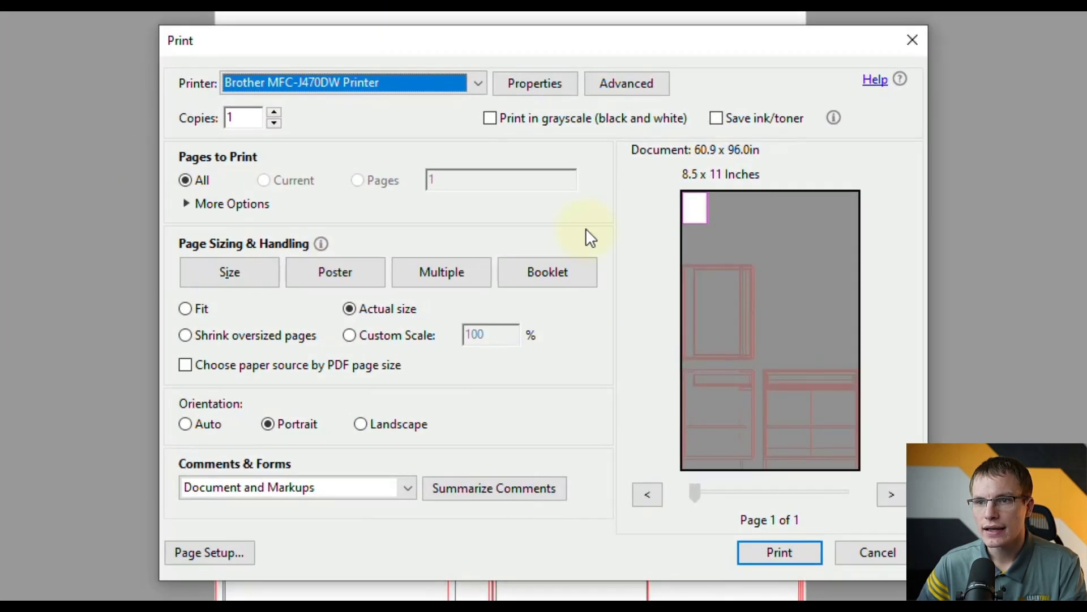
{"action": "left_click", "coordinate": [185, 309]}
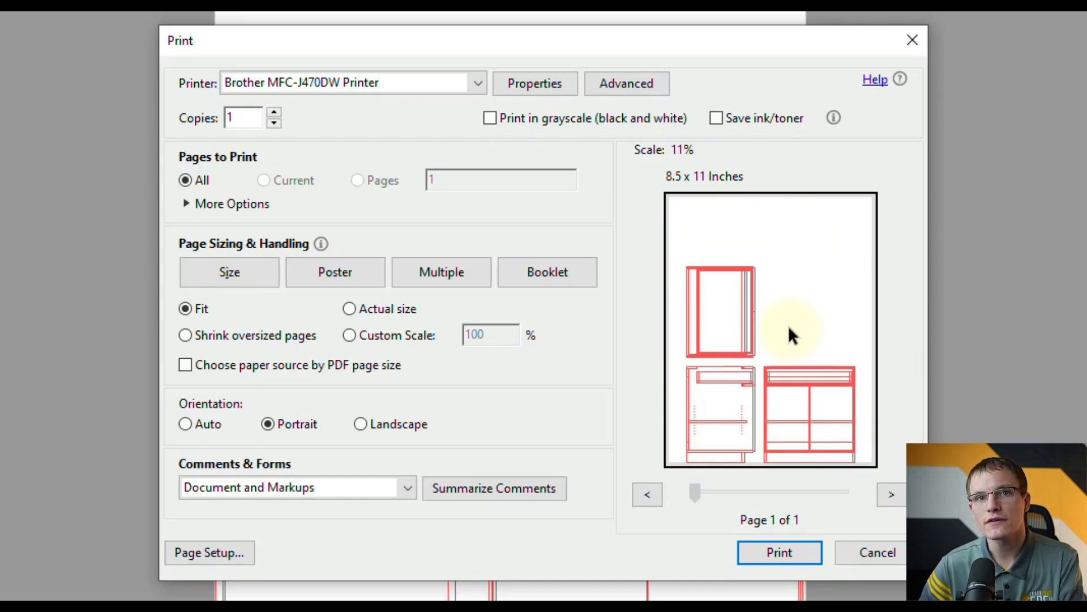
- Set up poster printing at 100% tile scale with cut marks and labels, and leave the print setup without printing
{"action": "left_click", "coordinate": [334, 277]}
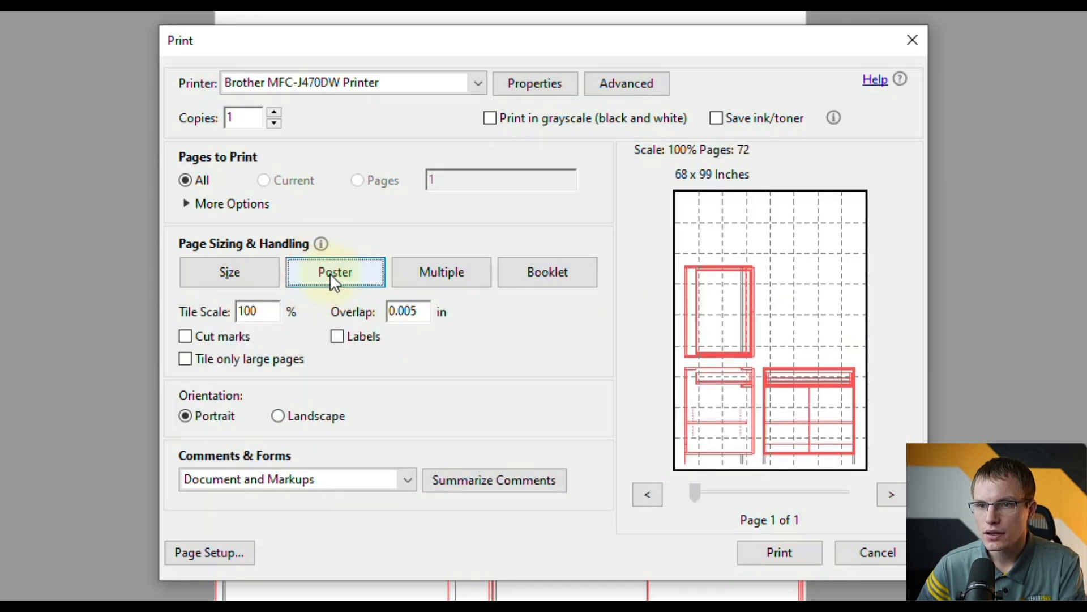
{"action": "double_click", "coordinate": [253, 312]}
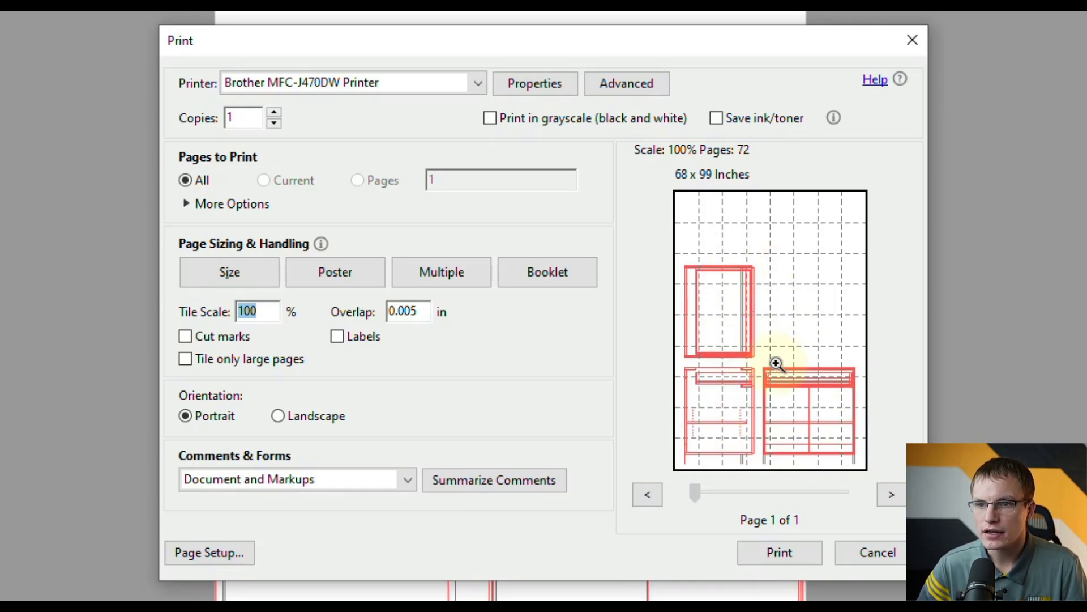
{"action": "left_click", "coordinate": [186, 336]}
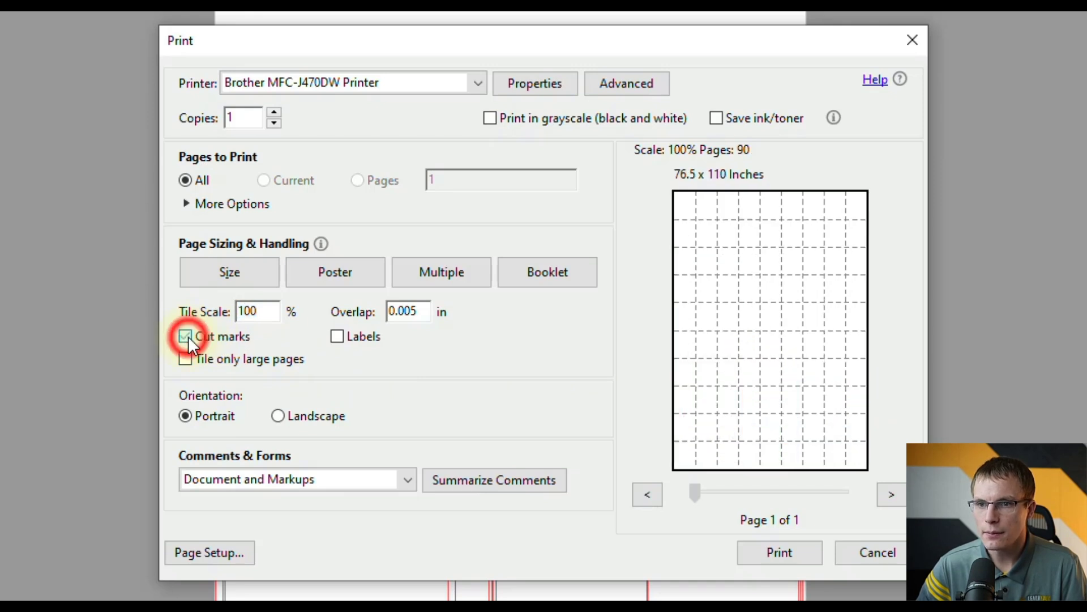
{"action": "left_click", "coordinate": [337, 337]}
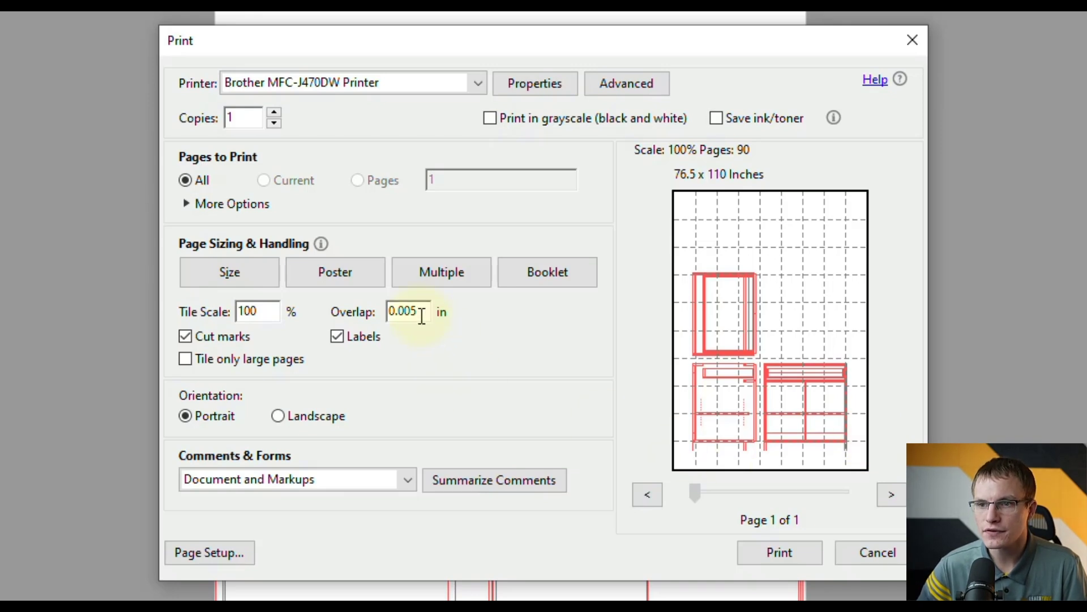
{"action": "left_click_drag", "start_coordinate": [421, 312], "coordinate": [385, 317]}
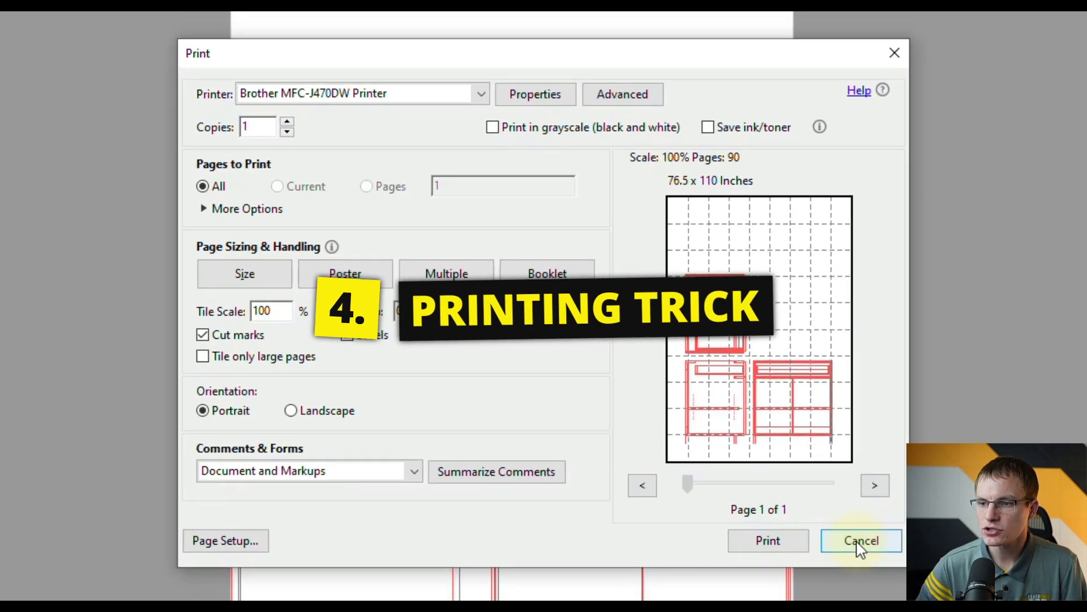
{"action": "left_click", "coordinate": [866, 553]}
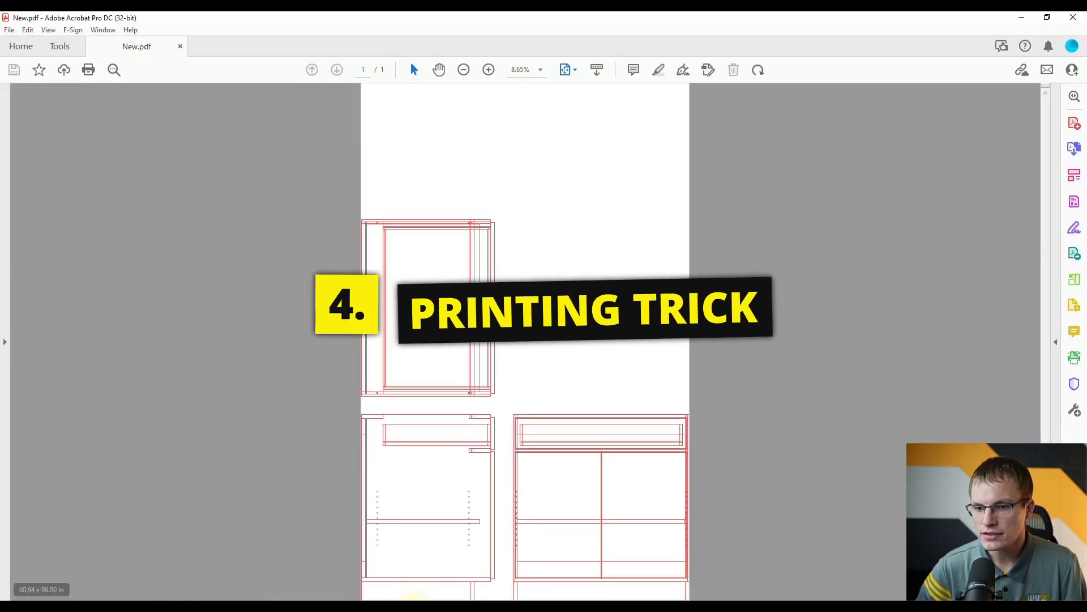
- Switch back to Aspire and set the job size to 8.5 inches wide by 11 inches high
{"action": "left_click", "coordinate": [372, 586]}
{"action": "scroll", "coordinate": [499, 220], "scroll_direction": "down", "scroll_amount": 2}
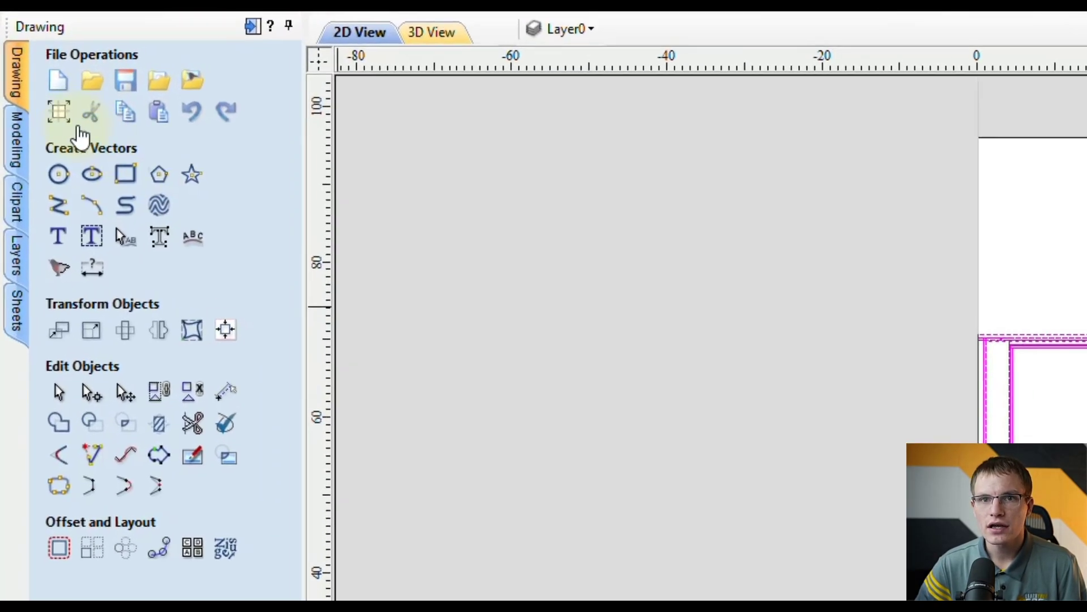
{"action": "left_click", "coordinate": [59, 113]}
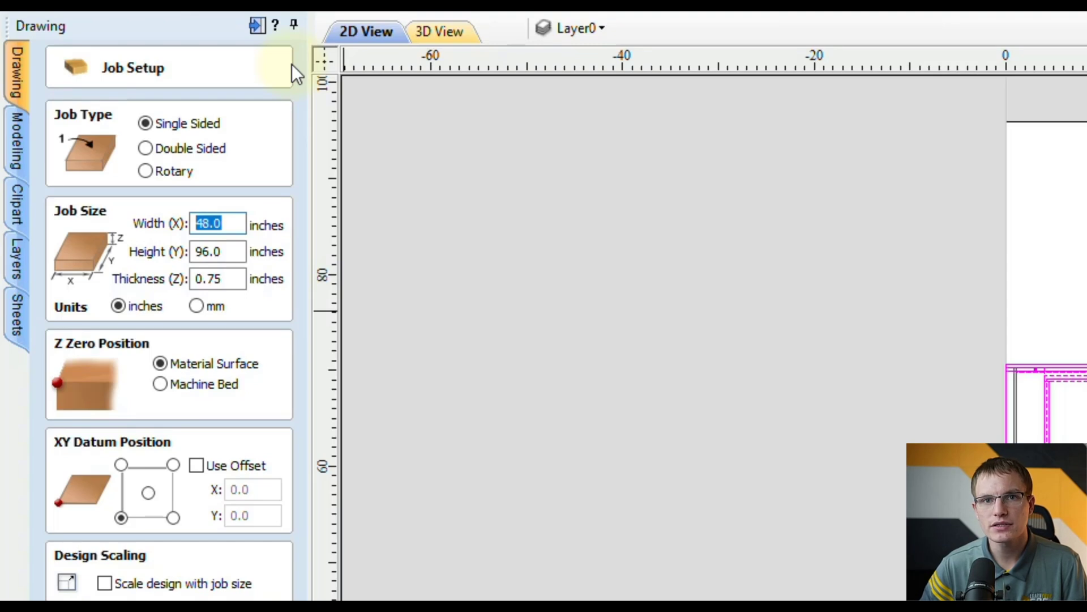
{"action": "type", "text": "8.5"}
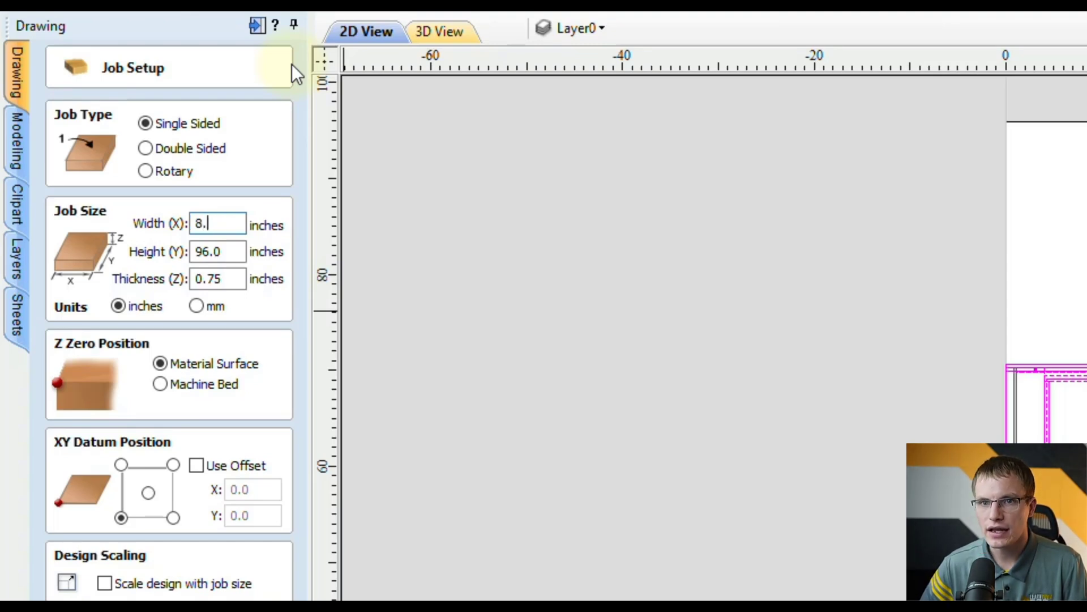
{"action": "left_click", "coordinate": [231, 246]}
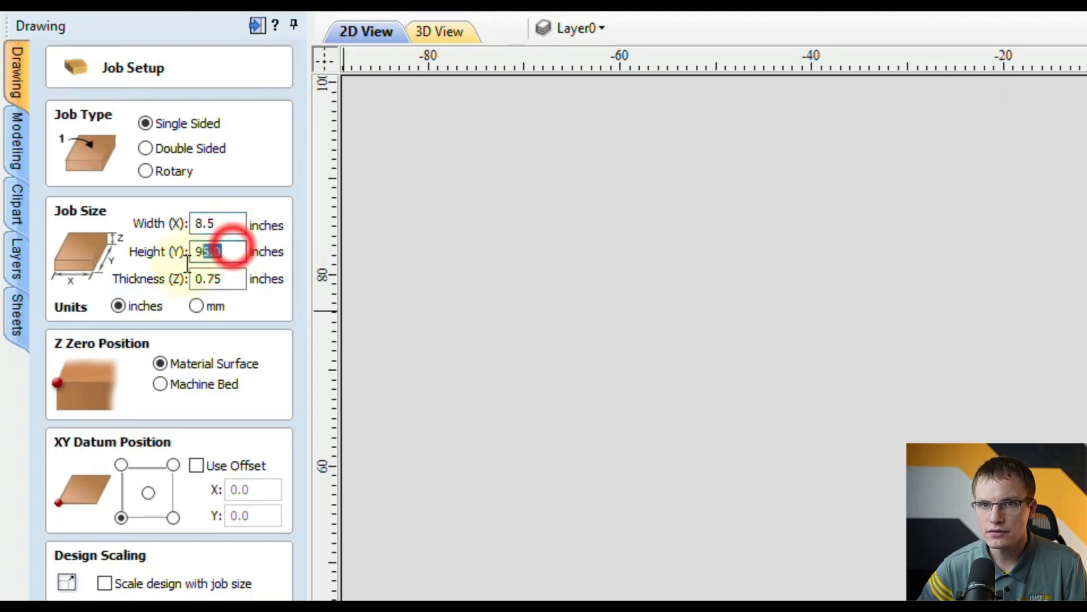
{"action": "type", "text": "11"}
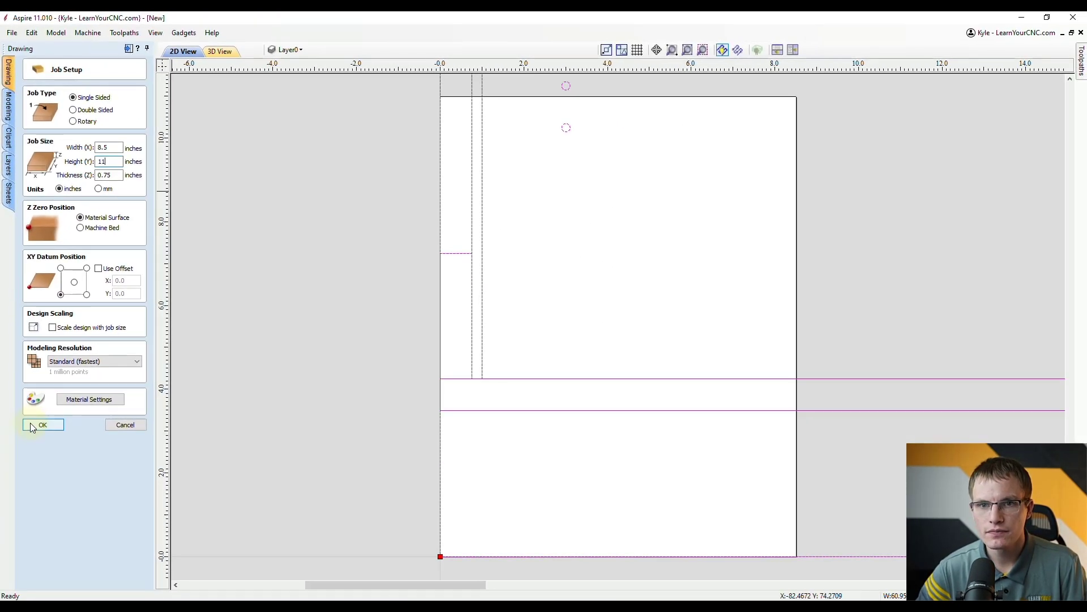
{"action": "left_click", "coordinate": [29, 423]}
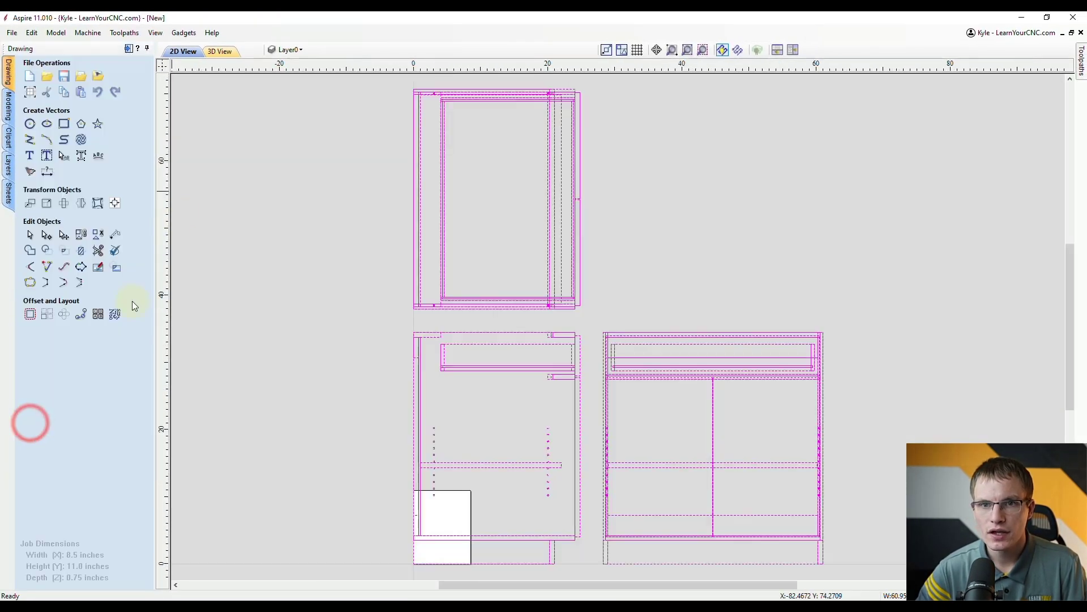
{"action": "scroll", "coordinate": [374, 226], "scroll_direction": "down", "scroll_amount": 1}
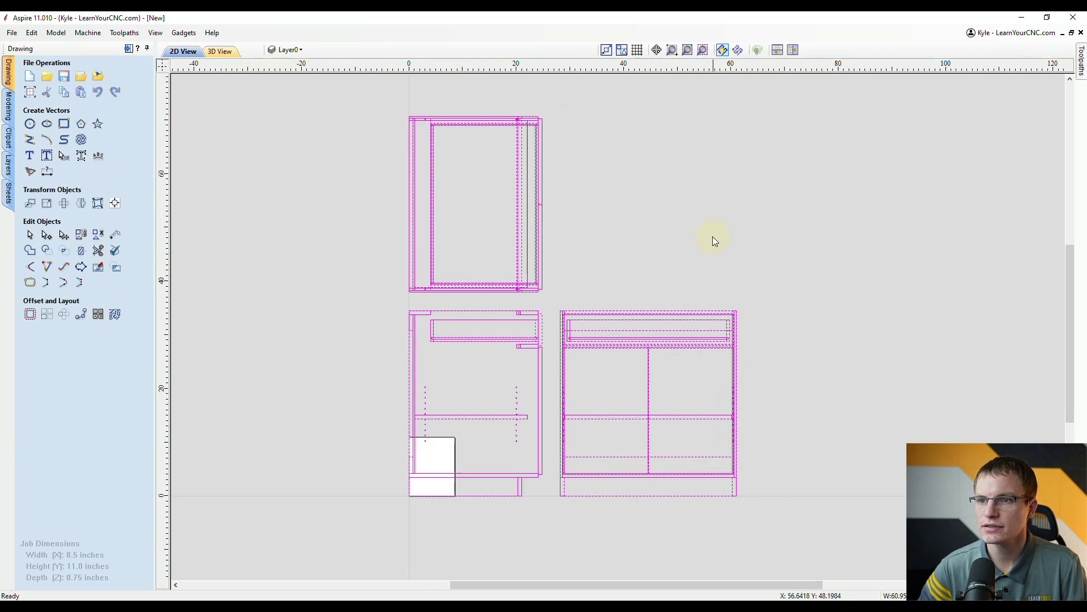
- Scale all the cabinet vectors down proportionally to about 7.56 inches wide so they fit within the 8.5 by 11 inch job
{"action": "left_click", "coordinate": [539, 165]}
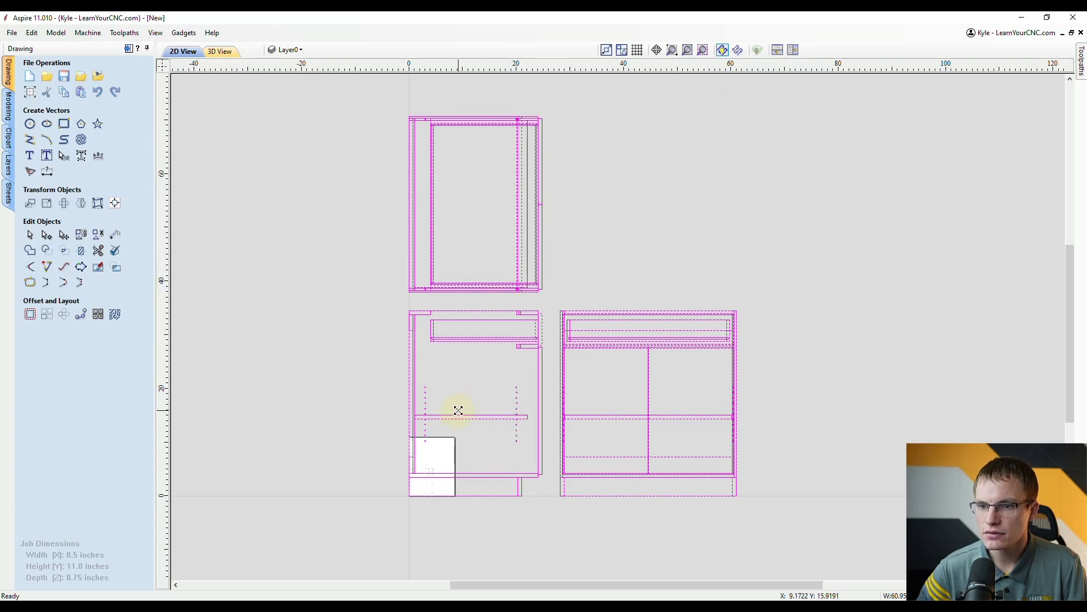
{"action": "scroll", "coordinate": [485, 461], "scroll_direction": "up", "scroll_amount": 3}
{"action": "scroll", "coordinate": [639, 219], "scroll_direction": "down", "scroll_amount": 2}
{"action": "scroll", "coordinate": [655, 196], "scroll_direction": "up", "scroll_amount": 1}
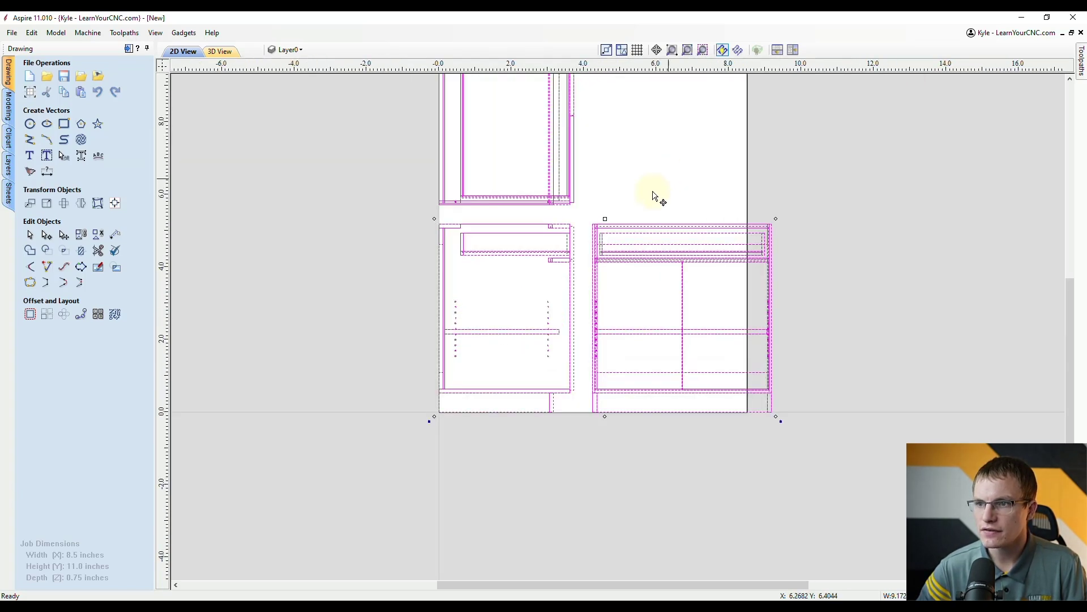
{"action": "scroll", "coordinate": [573, 316], "scroll_direction": "down", "scroll_amount": 1}
{"action": "scroll", "coordinate": [692, 250], "scroll_direction": "up", "scroll_amount": 1}
{"action": "left_click", "coordinate": [778, 144]}
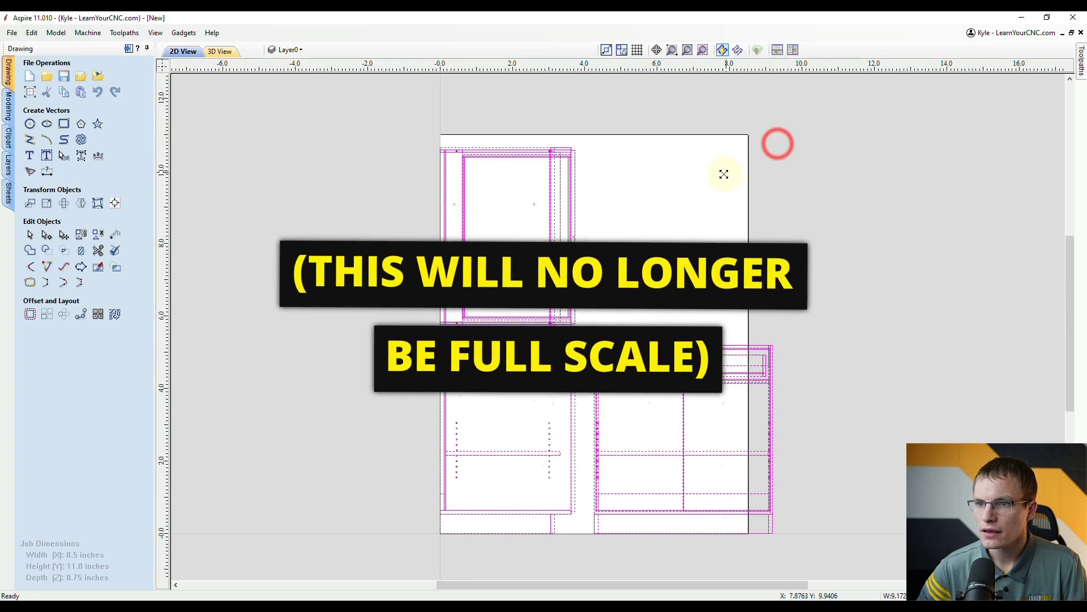
{"action": "left_click_drag", "start_coordinate": [724, 174], "coordinate": [719, 190]}
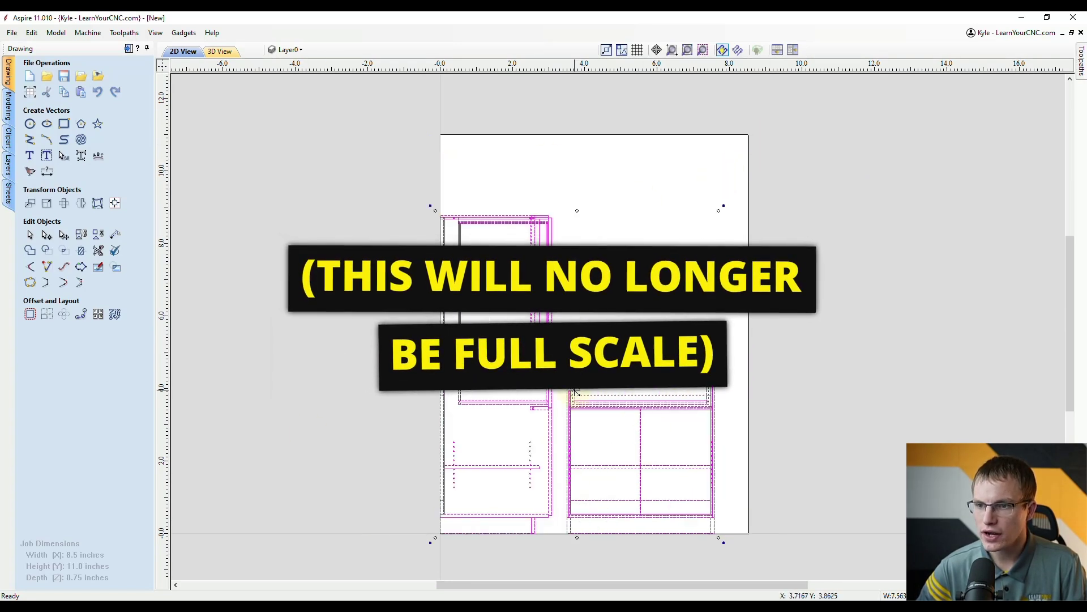
- Move the scaled cabinet vectors inside the page, leaving a margin on every side
{"action": "left_click_drag", "start_coordinate": [596, 355], "coordinate": [626, 312]}
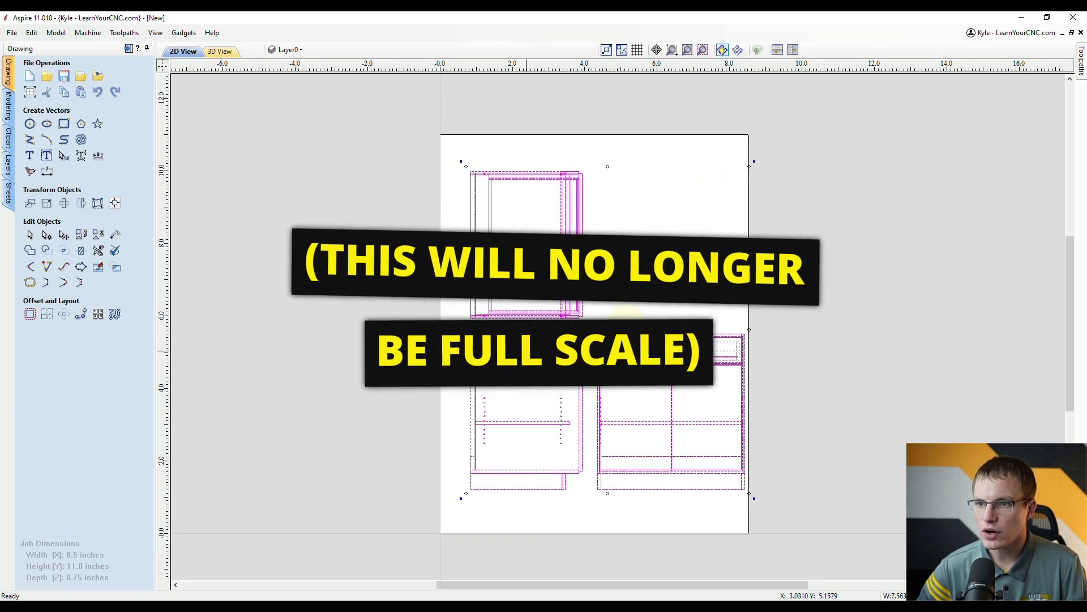
{"action": "scroll", "coordinate": [656, 365], "scroll_direction": "up", "scroll_amount": 1}
{"action": "scroll", "coordinate": [636, 320], "scroll_direction": "down", "scroll_amount": 1}
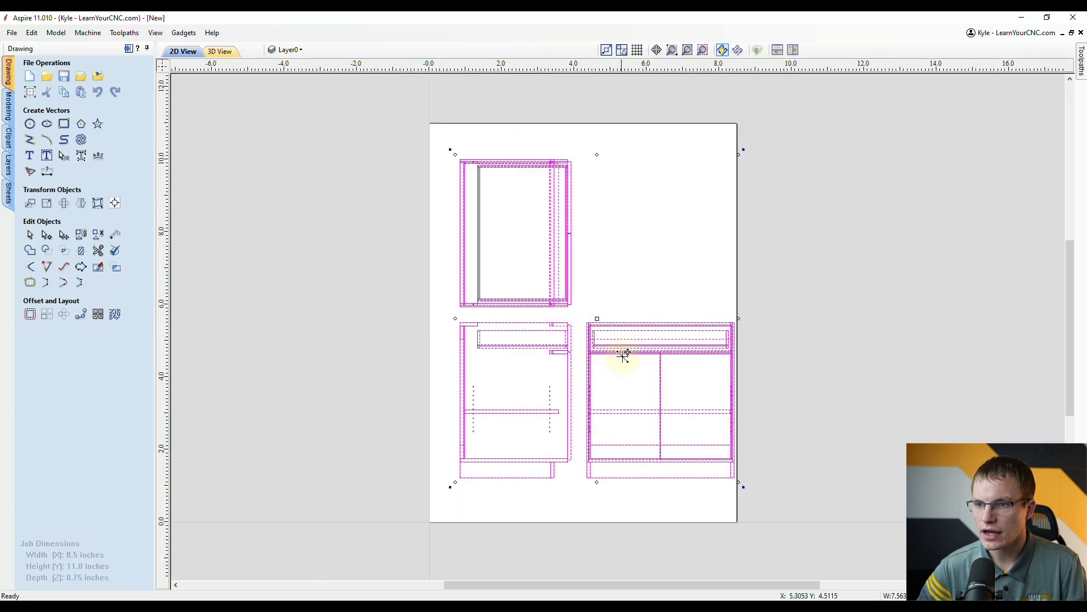
{"action": "left_click_drag", "start_coordinate": [625, 347], "coordinate": [615, 347]}
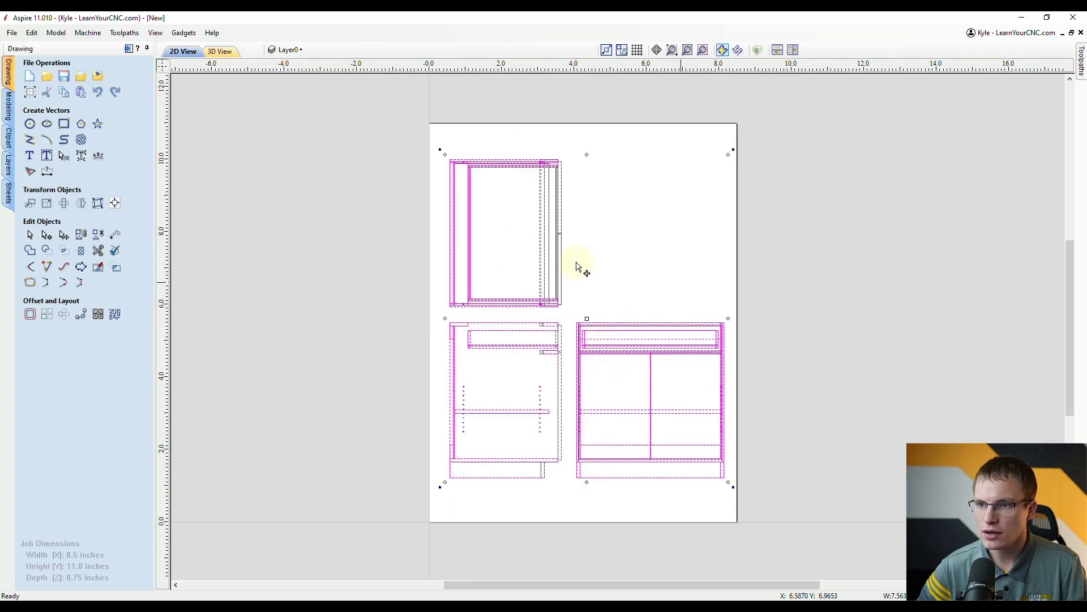
- Select only the upper cabinet drawing and move it to the middle of the page width, above the two lower drawings
{"action": "left_click", "coordinate": [608, 219]}
{"action": "left_click_drag", "start_coordinate": [578, 148], "coordinate": [445, 311]}
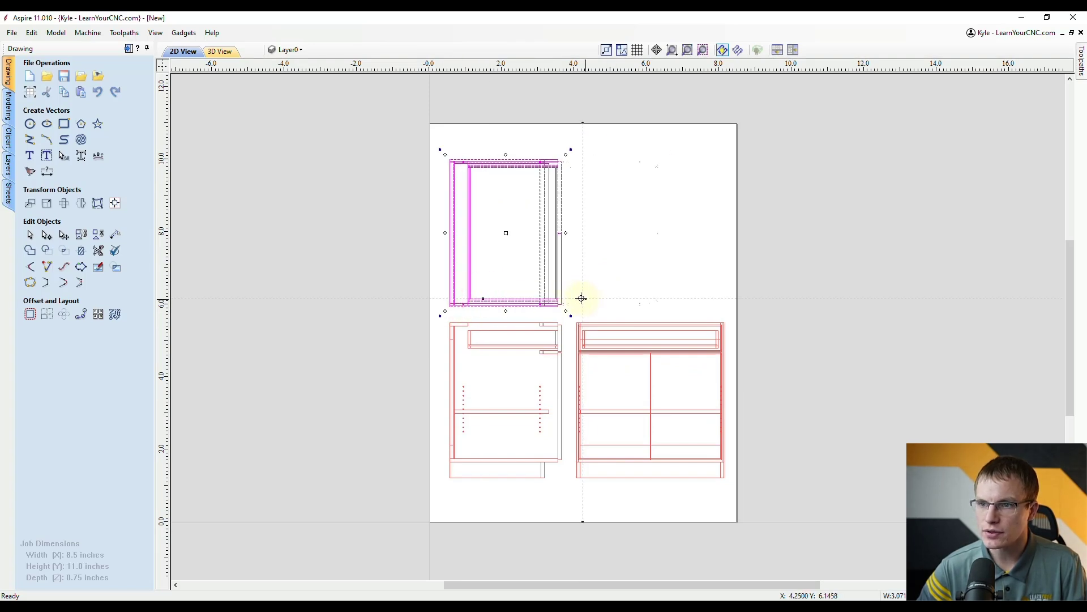
{"action": "left_click", "coordinate": [674, 234]}
{"action": "scroll", "coordinate": [712, 292], "scroll_direction": "up", "scroll_amount": 1}
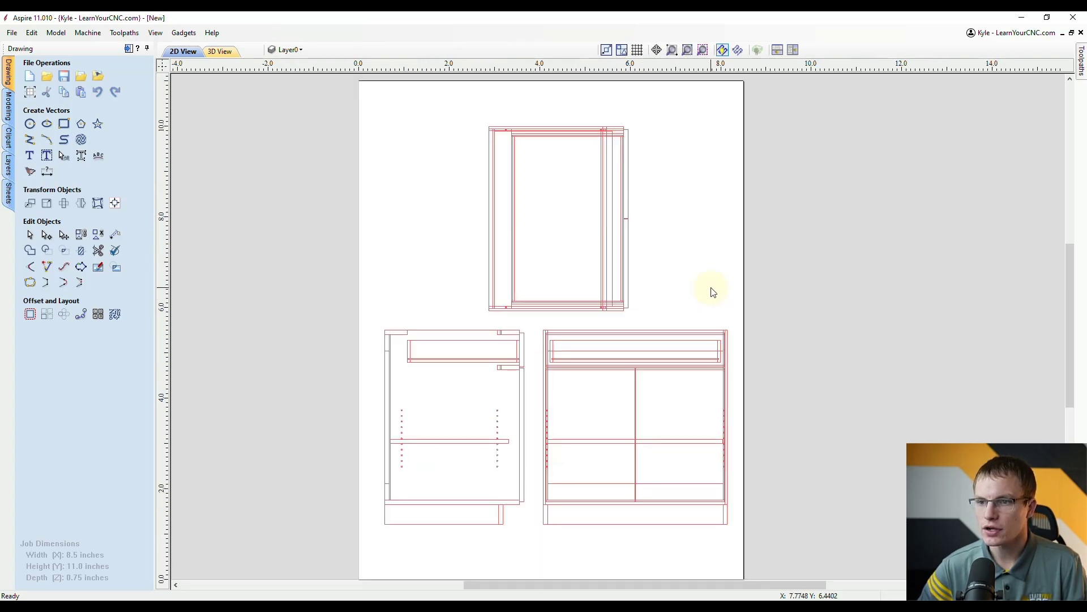
{"action": "scroll", "coordinate": [543, 257], "scroll_direction": "down", "scroll_amount": 1}
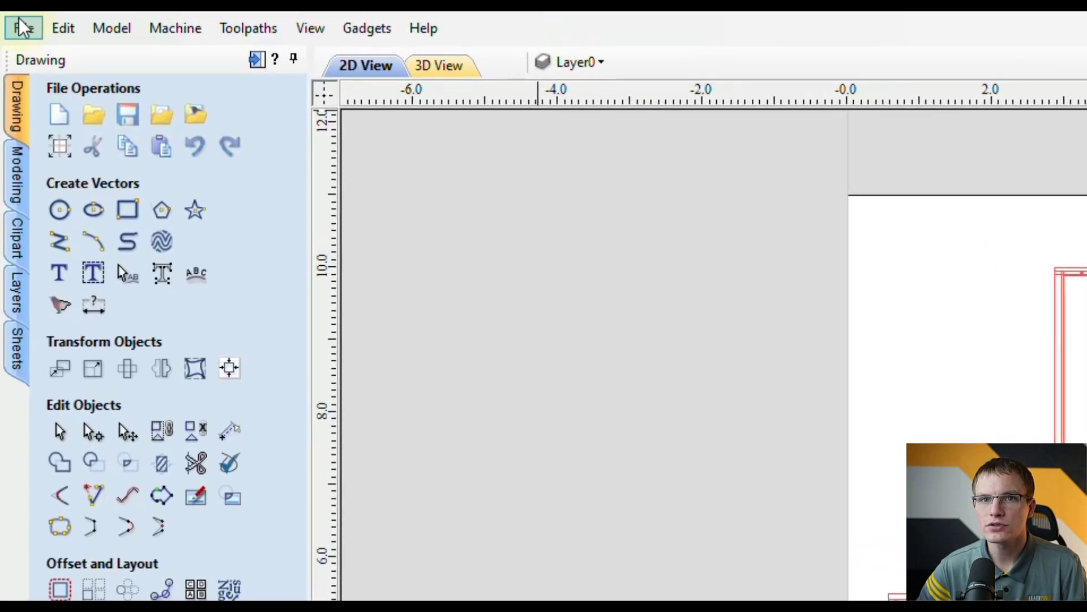
- Export all vectors of Sheet 1 on all visible layers as New2.pdf in the Downloads folder
{"action": "left_click", "coordinate": [23, 27]}
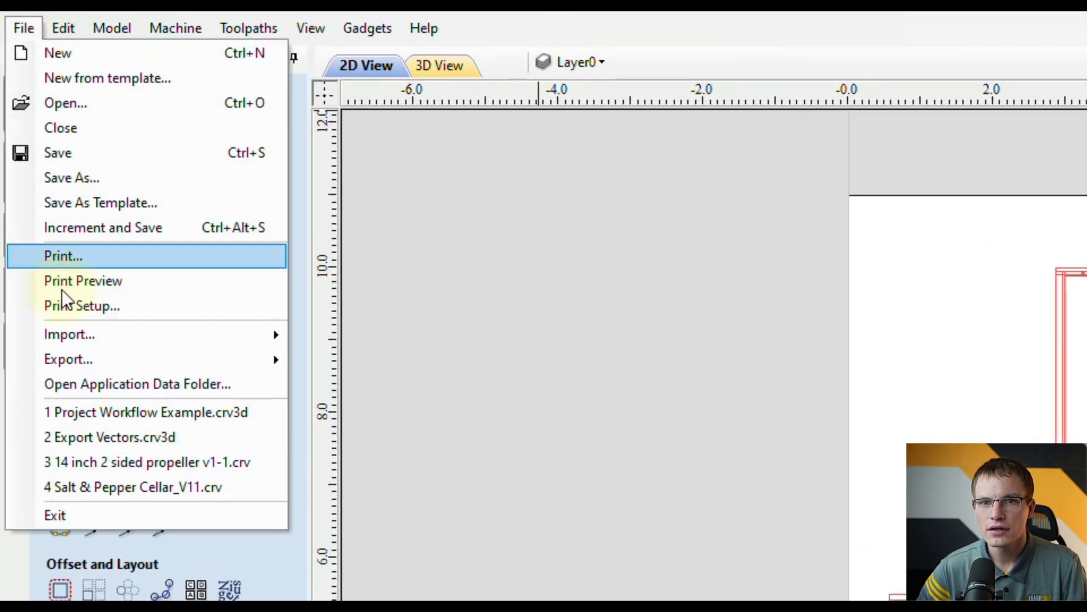
{"action": "mouse_move", "coordinate": [152, 366]}
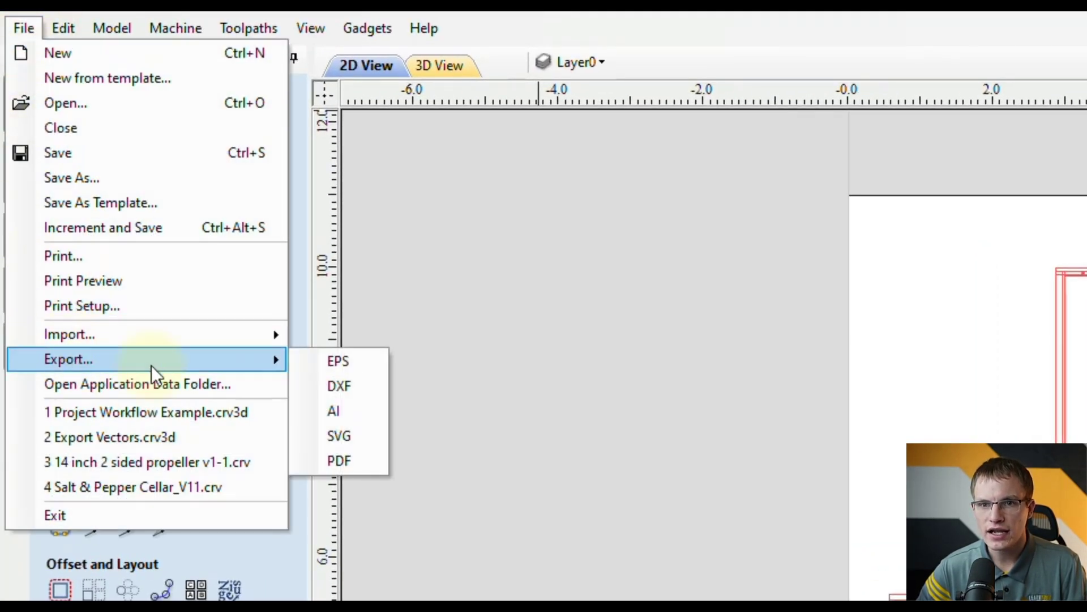
{"action": "left_click", "coordinate": [348, 461]}
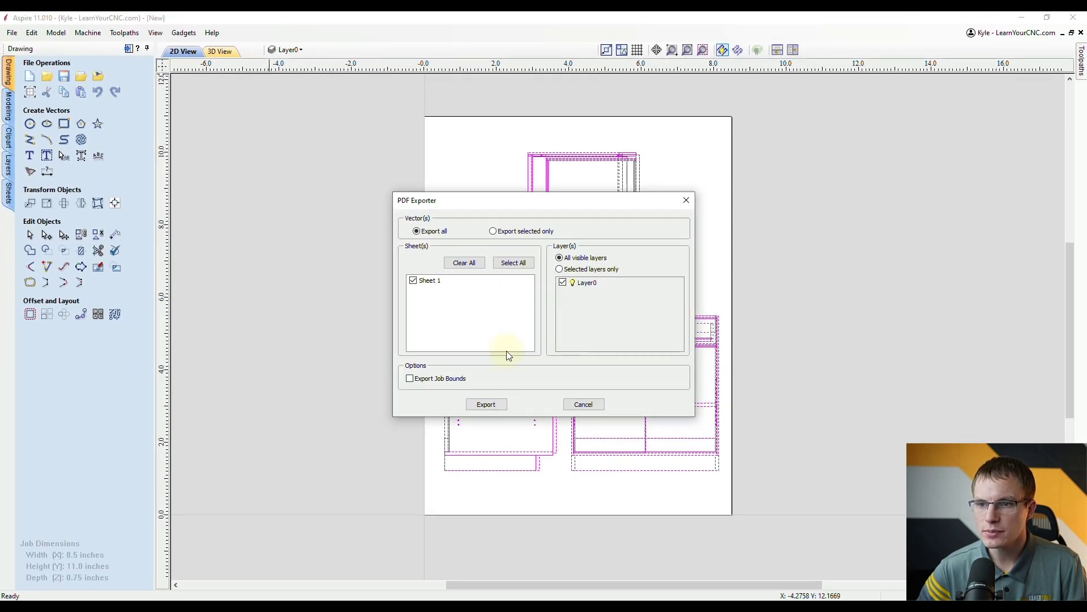
{"action": "left_click", "coordinate": [486, 404]}
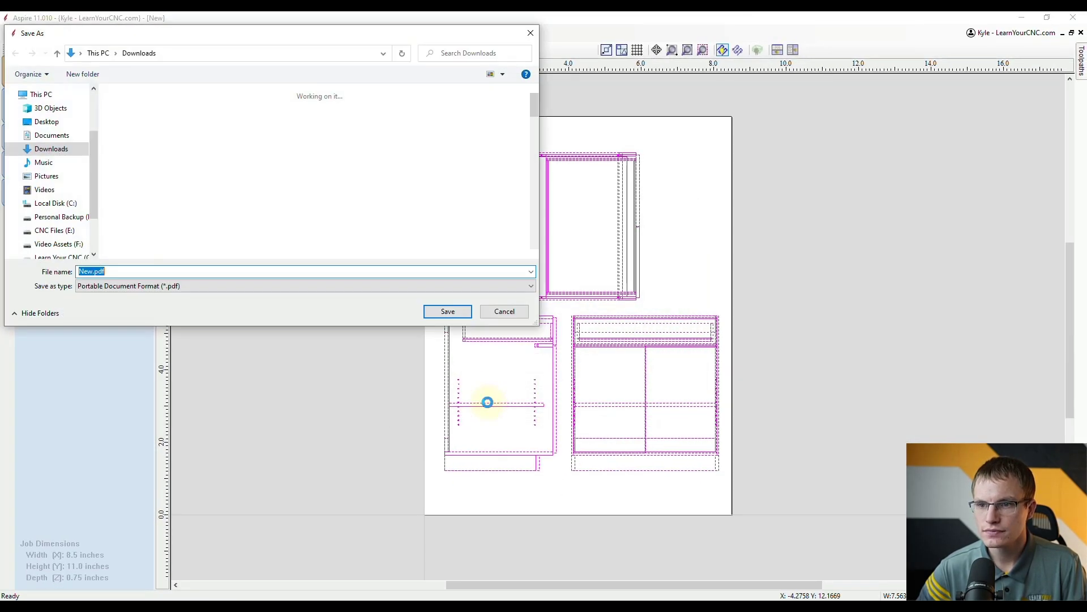
{"action": "left_click", "coordinate": [92, 272]}
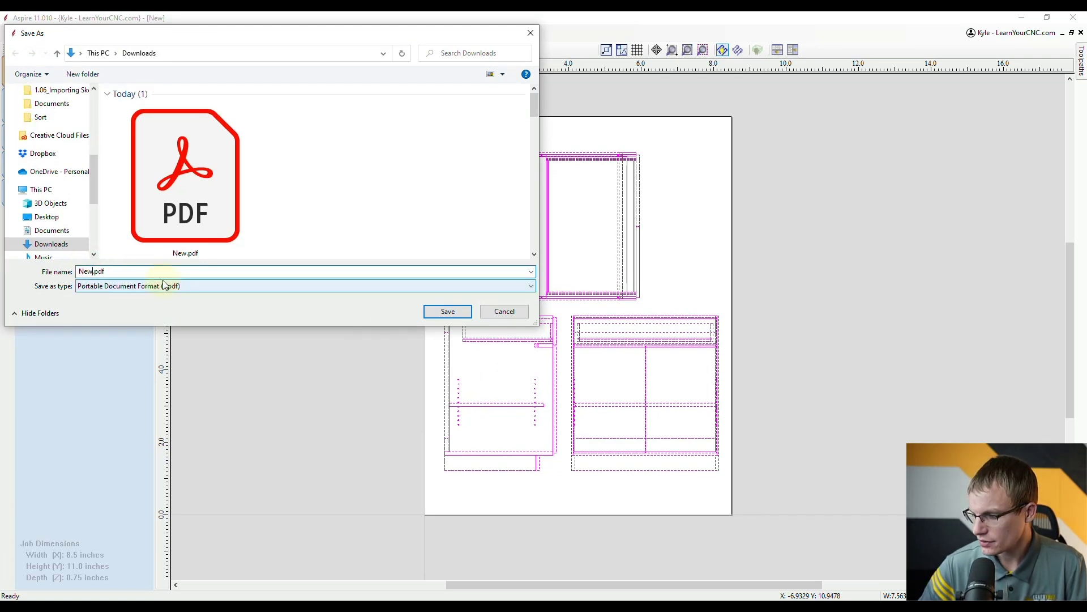
{"action": "left_click", "coordinate": [456, 311]}
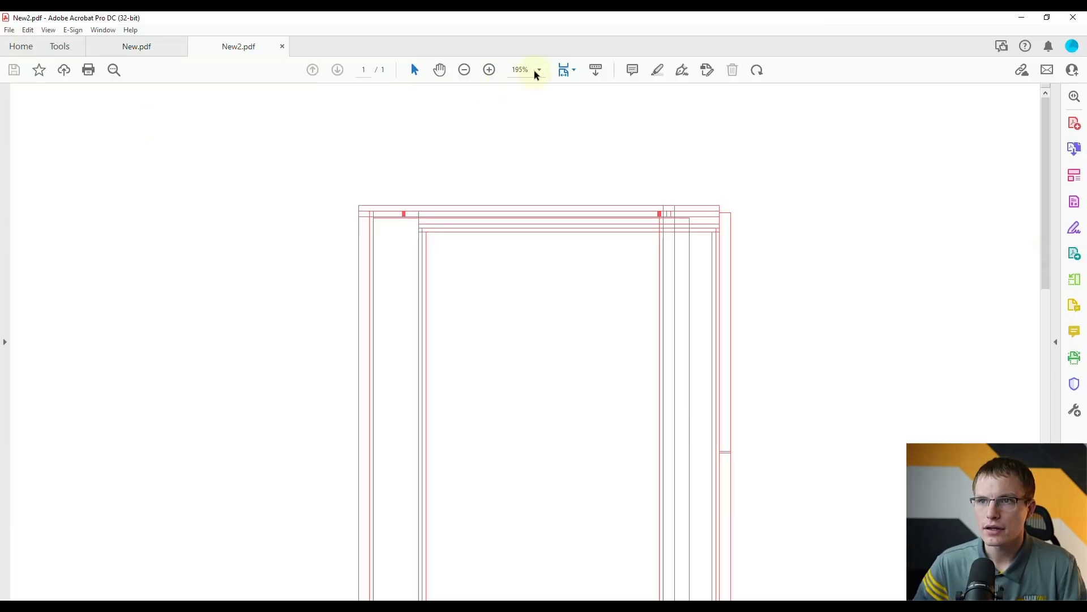
- In Adobe Acrobat, show New2.pdf as one full page and open its print setup
{"action": "left_click", "coordinate": [568, 69]}
{"action": "left_click", "coordinate": [612, 108]}
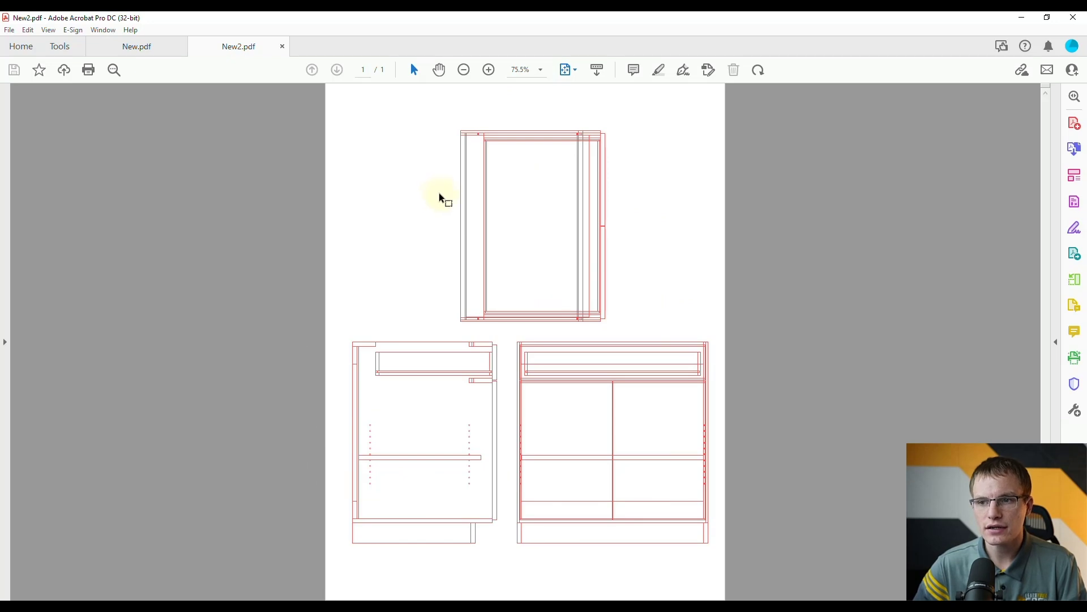
{"action": "left_click", "coordinate": [89, 70]}
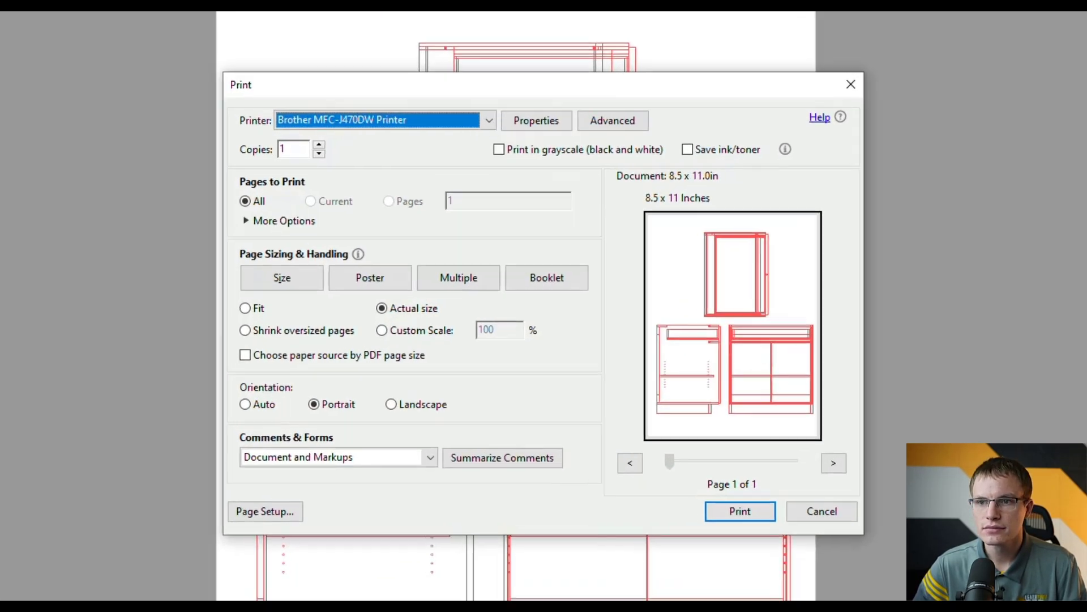